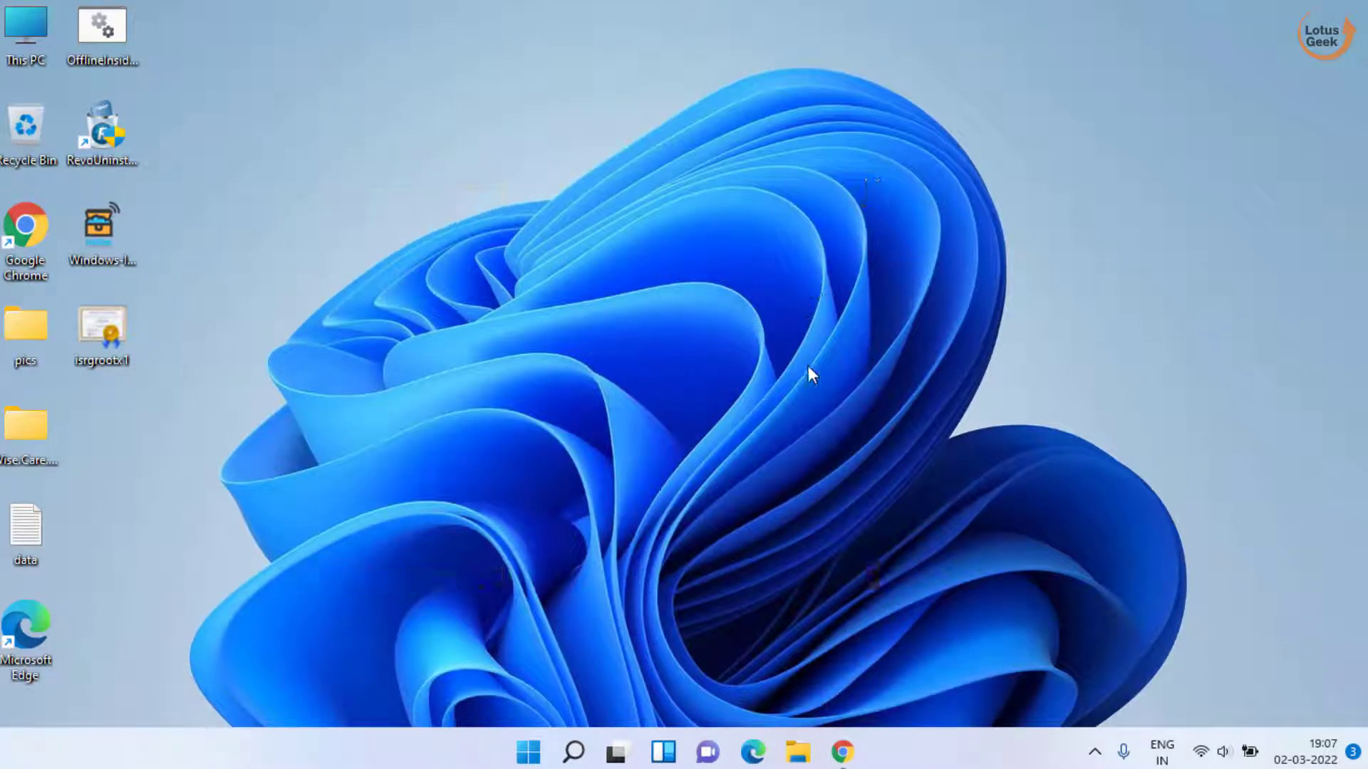
Switch to Chrome and download the recommended .NET Framework 4.8 Runtime web installer from the Microsoft download page.
left_click(842, 751)
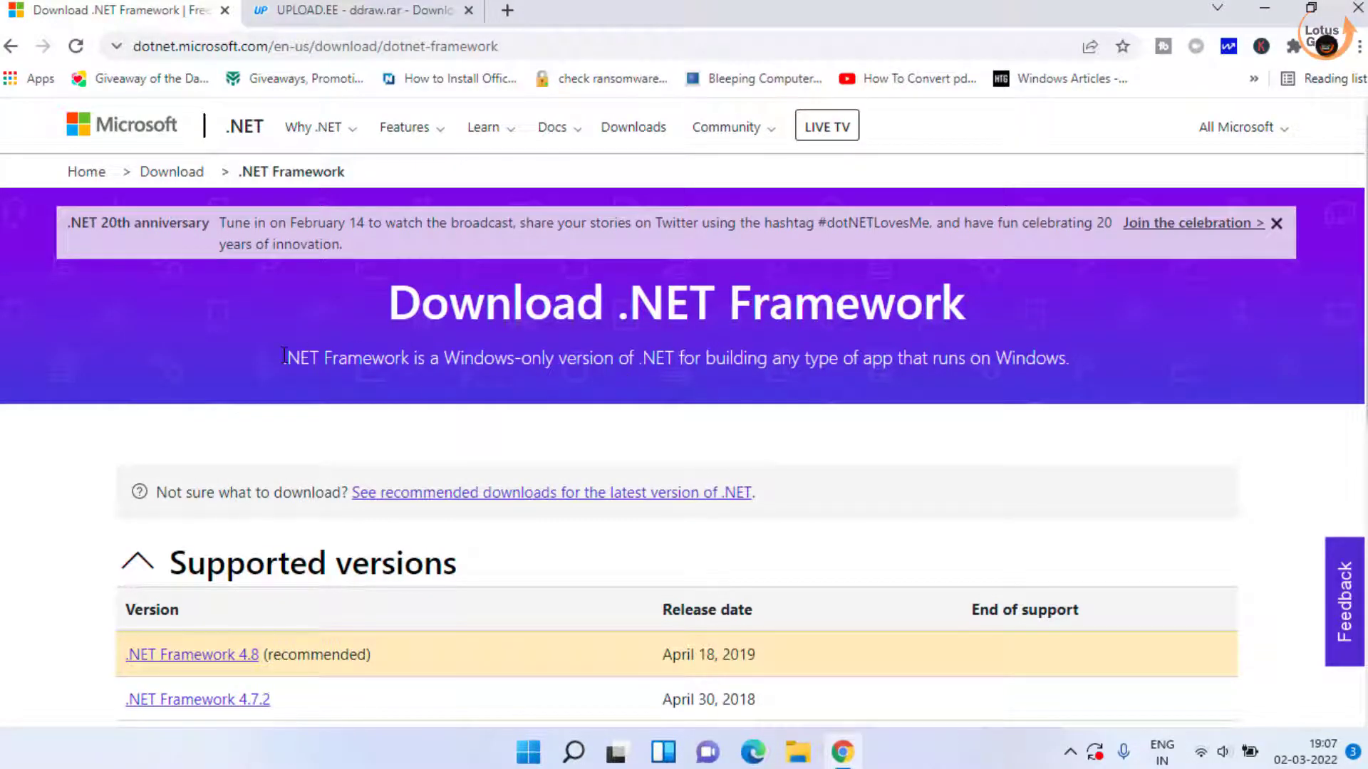
left_click_drag(284, 355, 1080, 383)
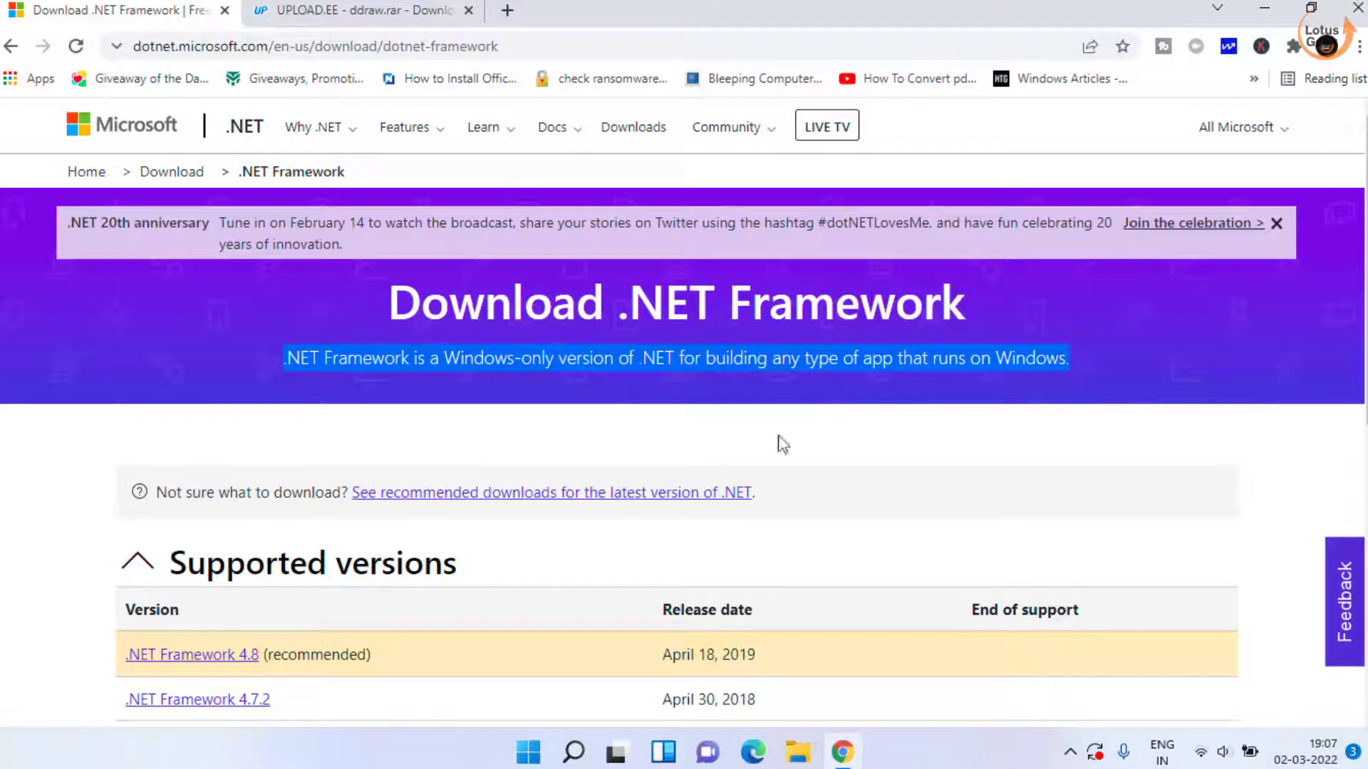
scroll(677, 402, "down", 3)
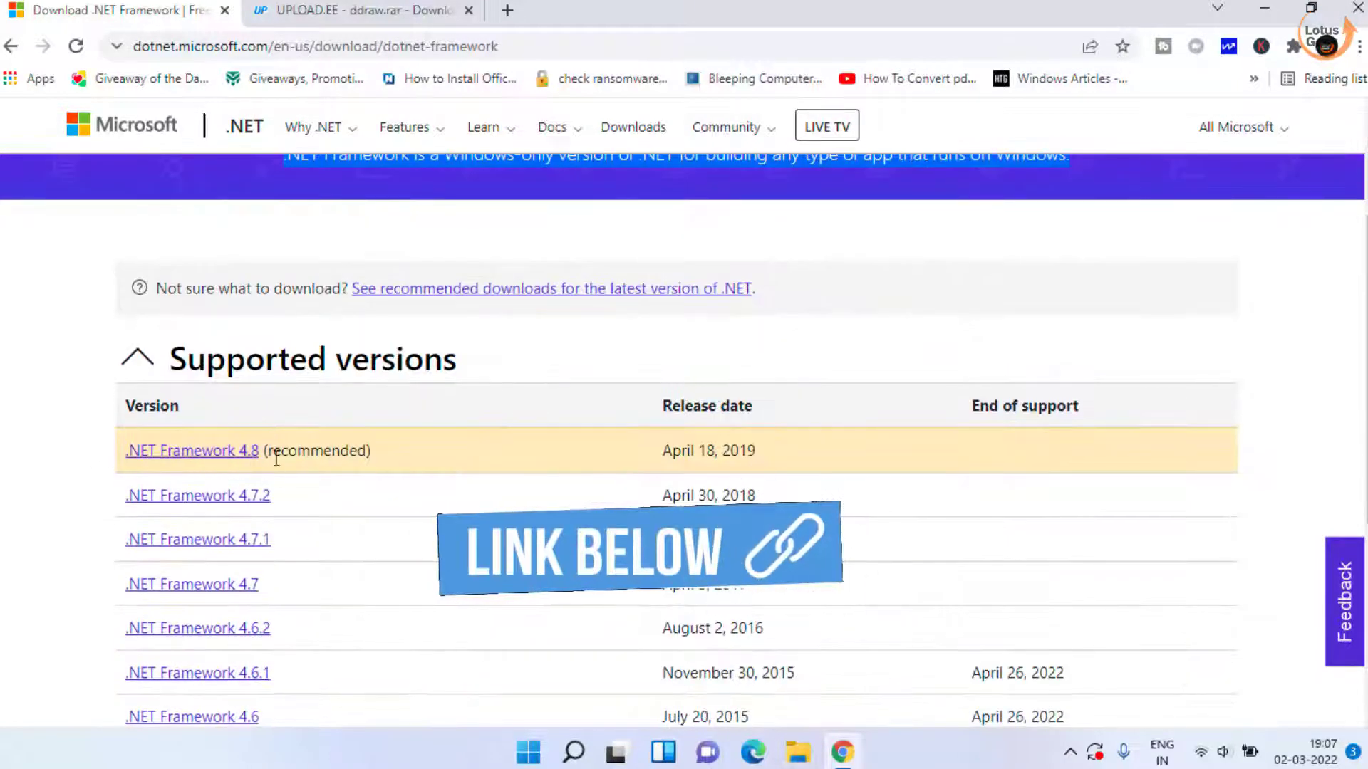
left_click(225, 460)
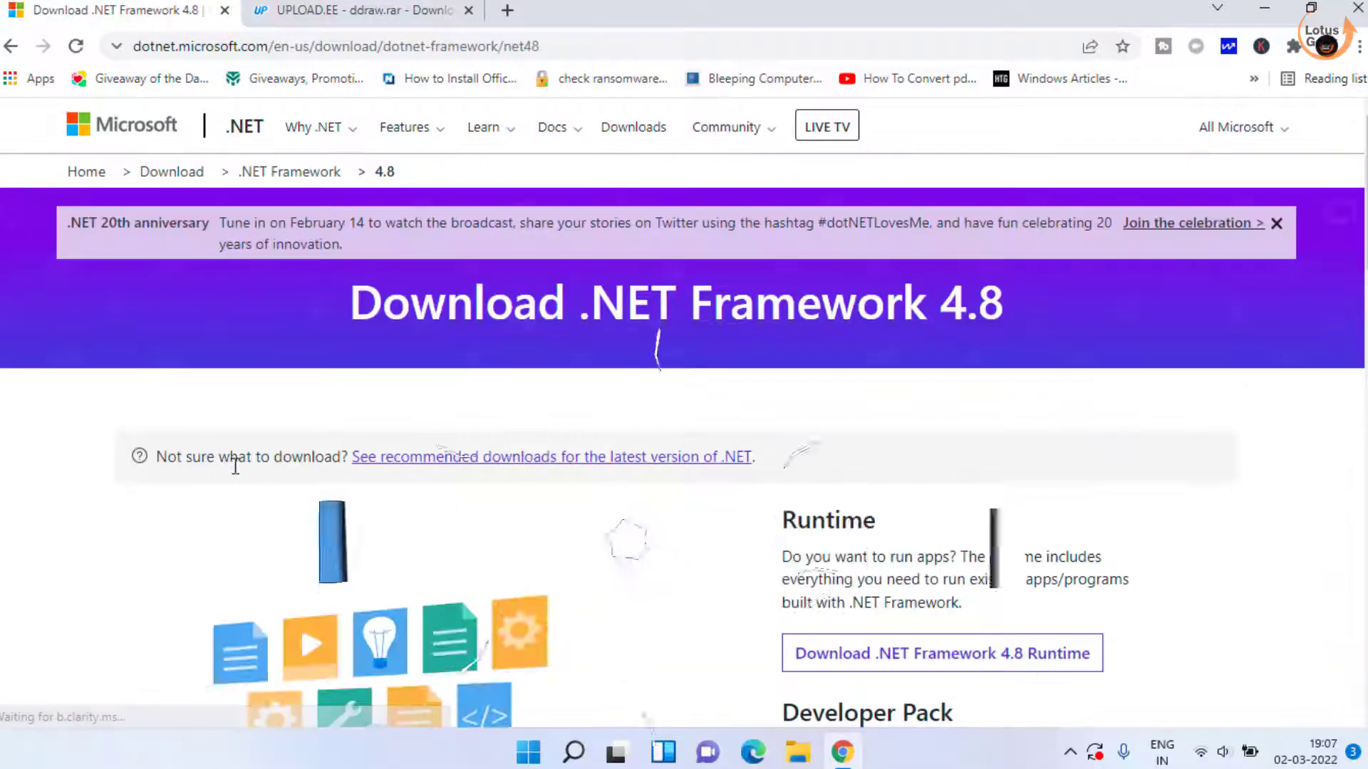
scroll(235, 466, "down", 1)
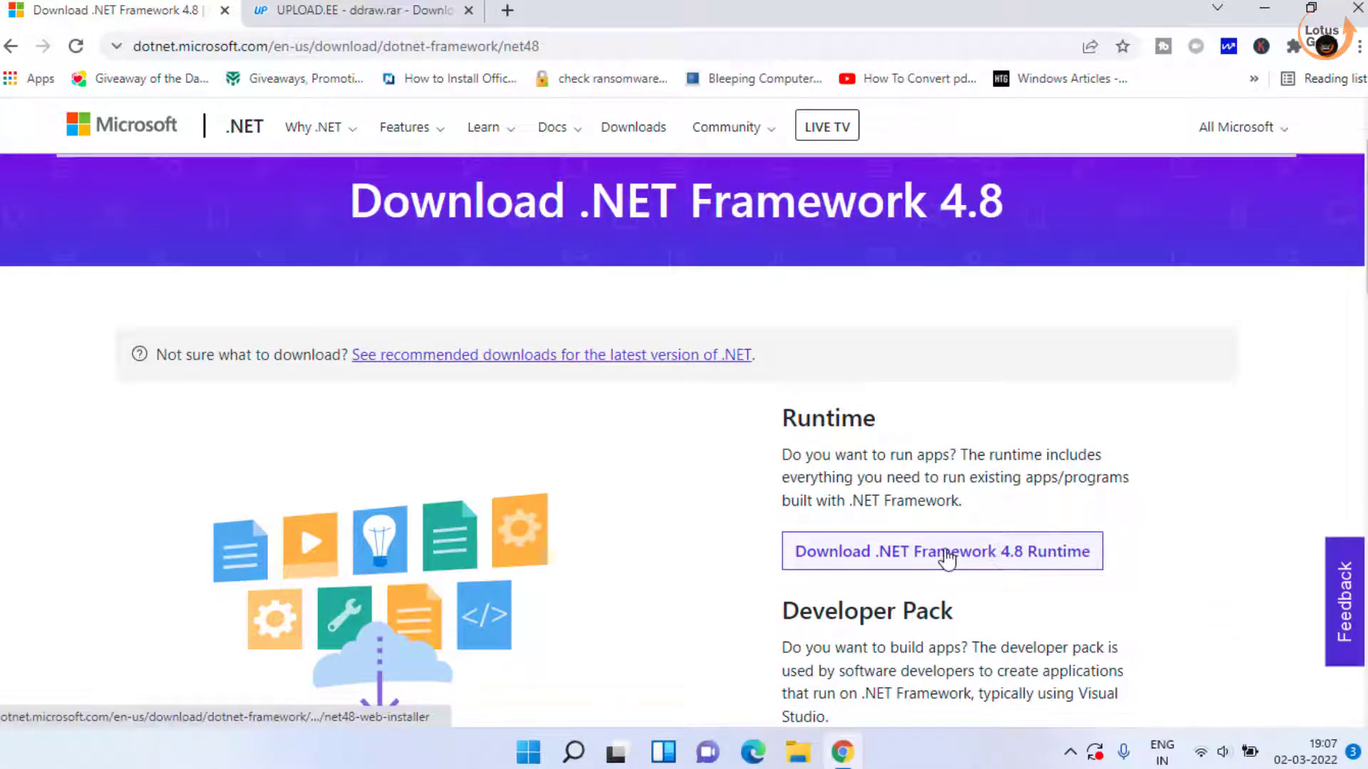
left_click(947, 558)
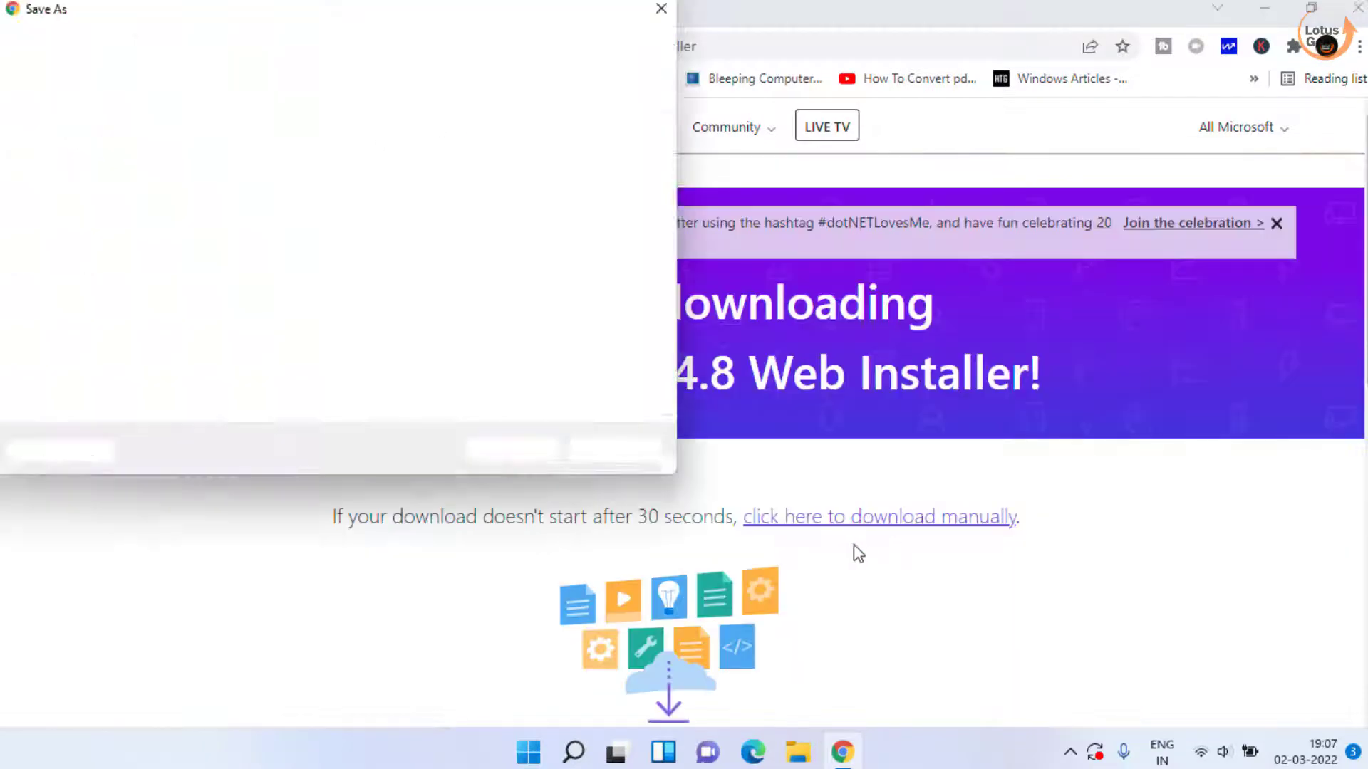
left_click(526, 445)
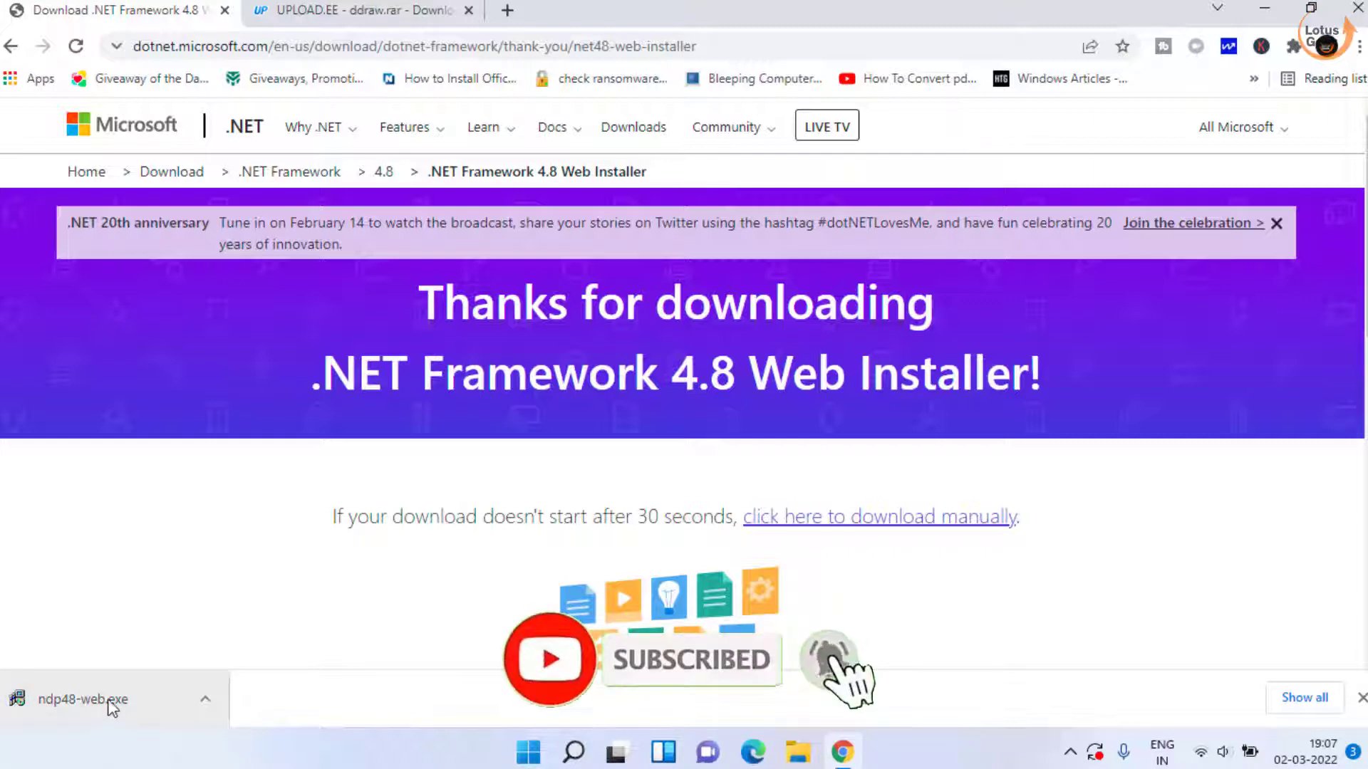
Run the downloaded ndp48-web.exe installer, read its installation details and close it.
left_click(112, 702)
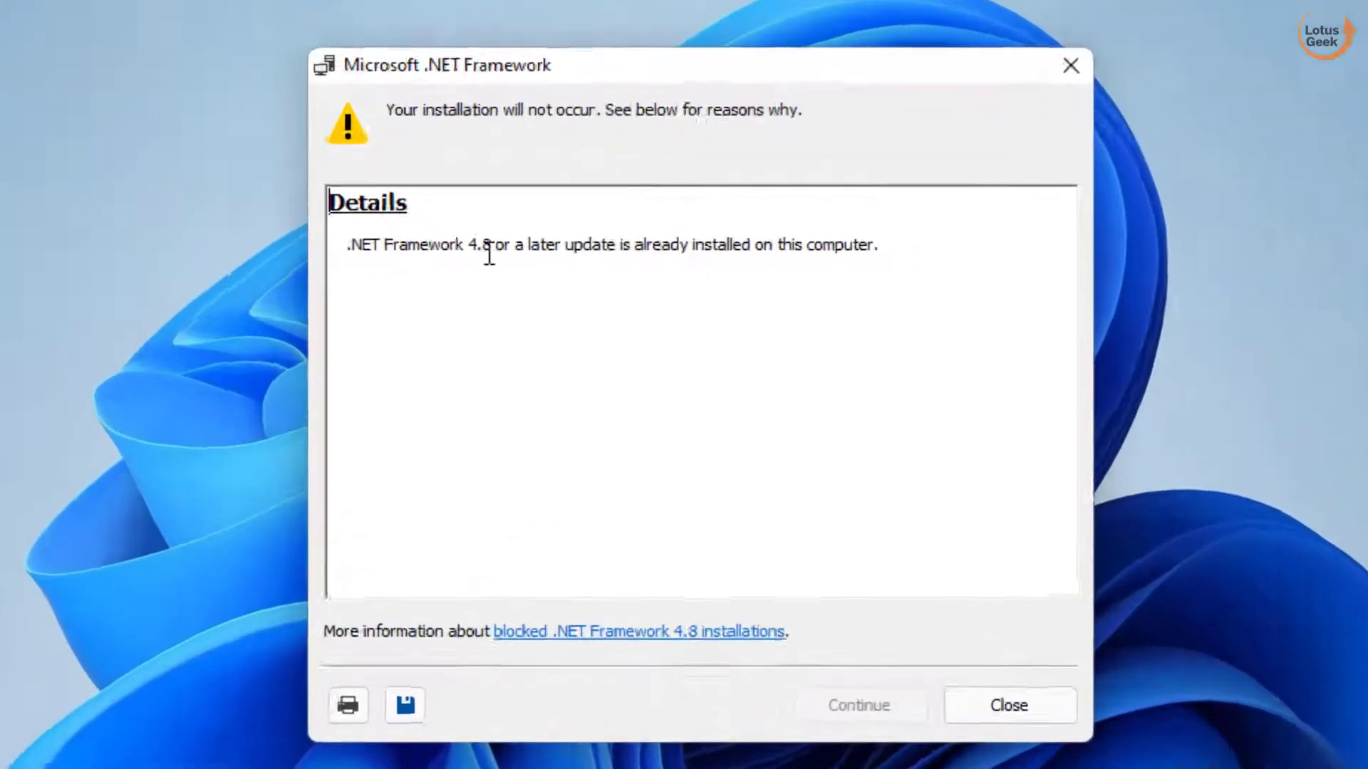
left_click(536, 261)
left_click_drag(538, 235, 965, 238)
left_click(857, 413)
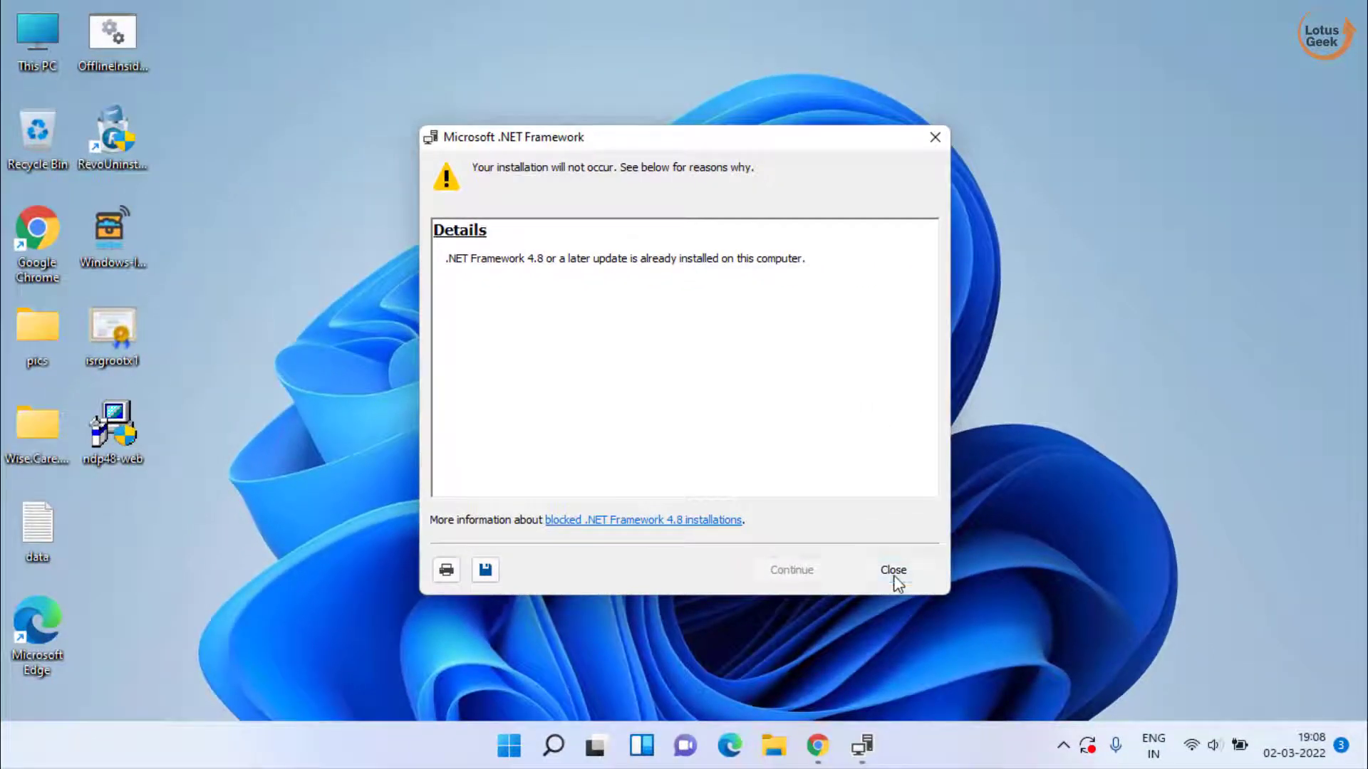
left_click(893, 571)
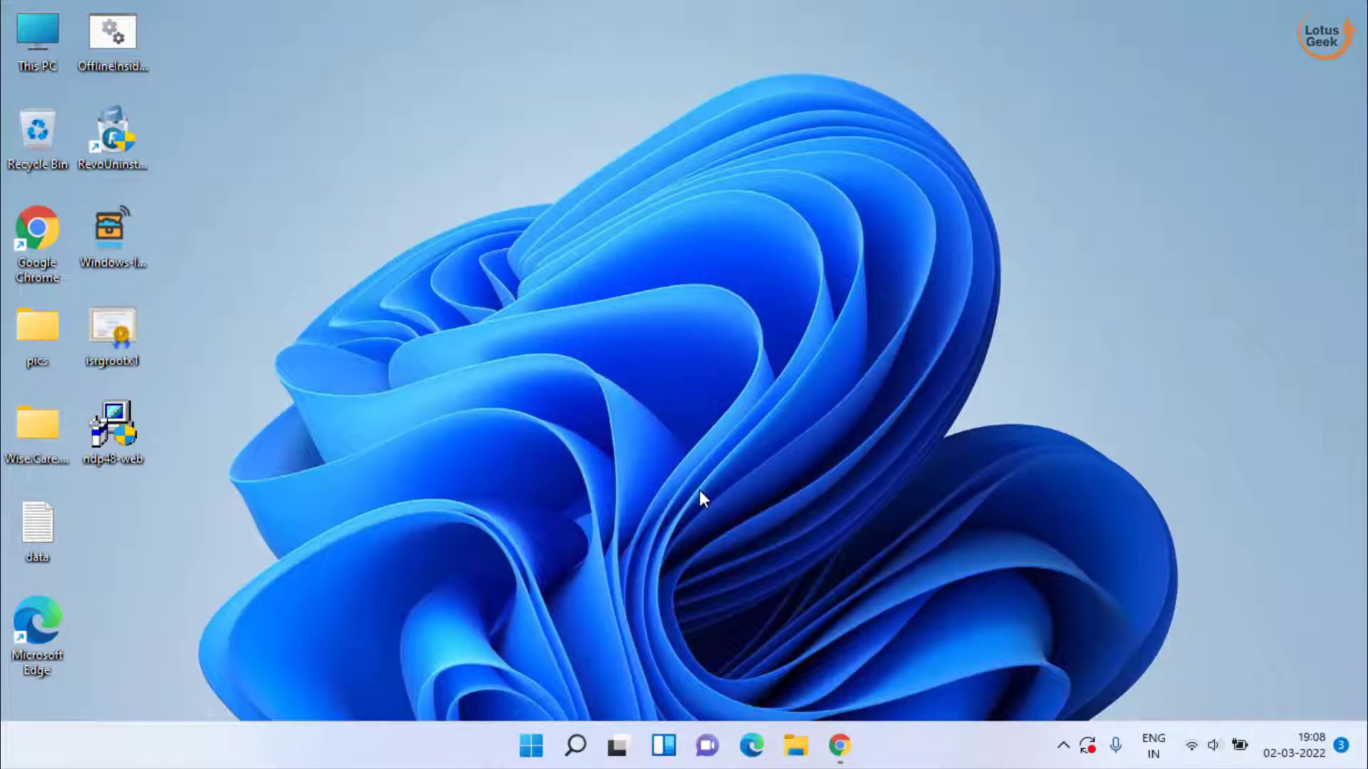
Delete the gta_sa.set file from the GTA San Andreas User Files folder in Documents and close File Explorer.
key("super+e")
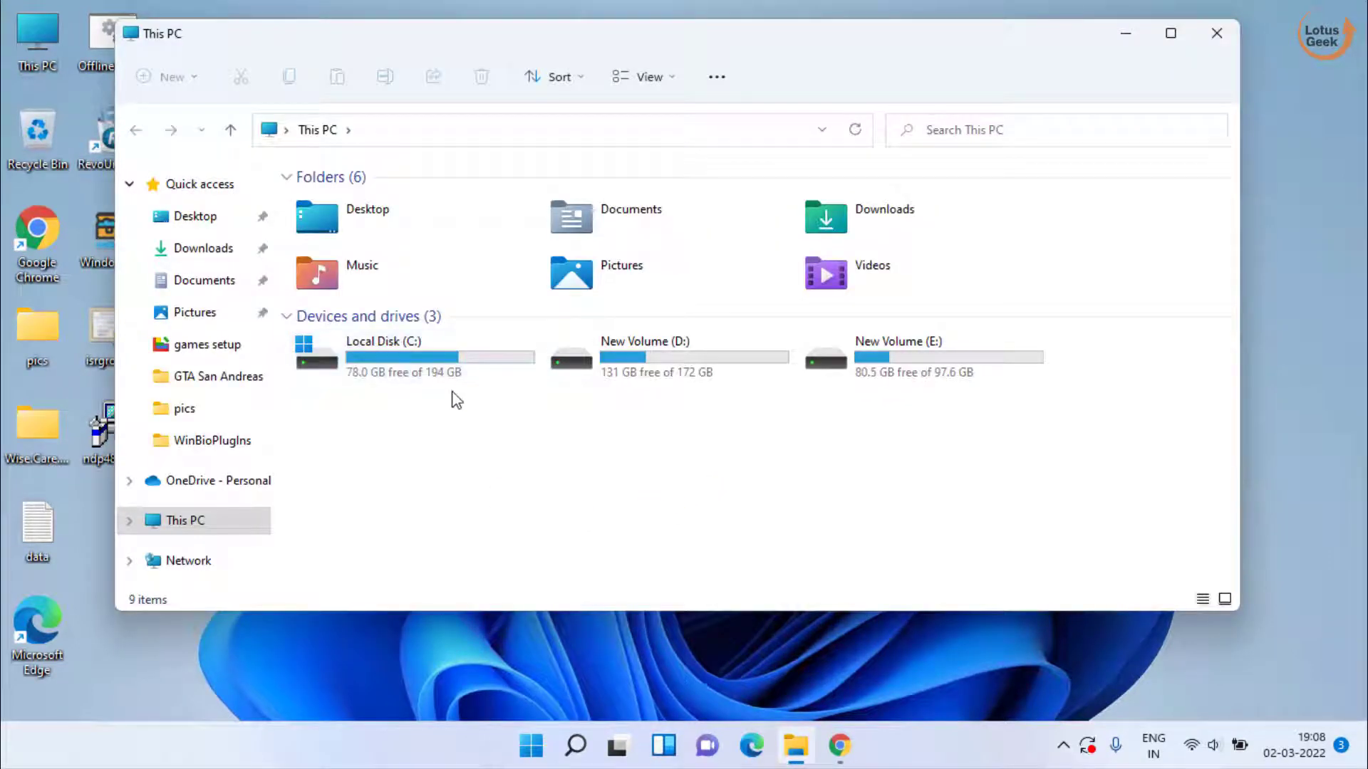
left_click(212, 286)
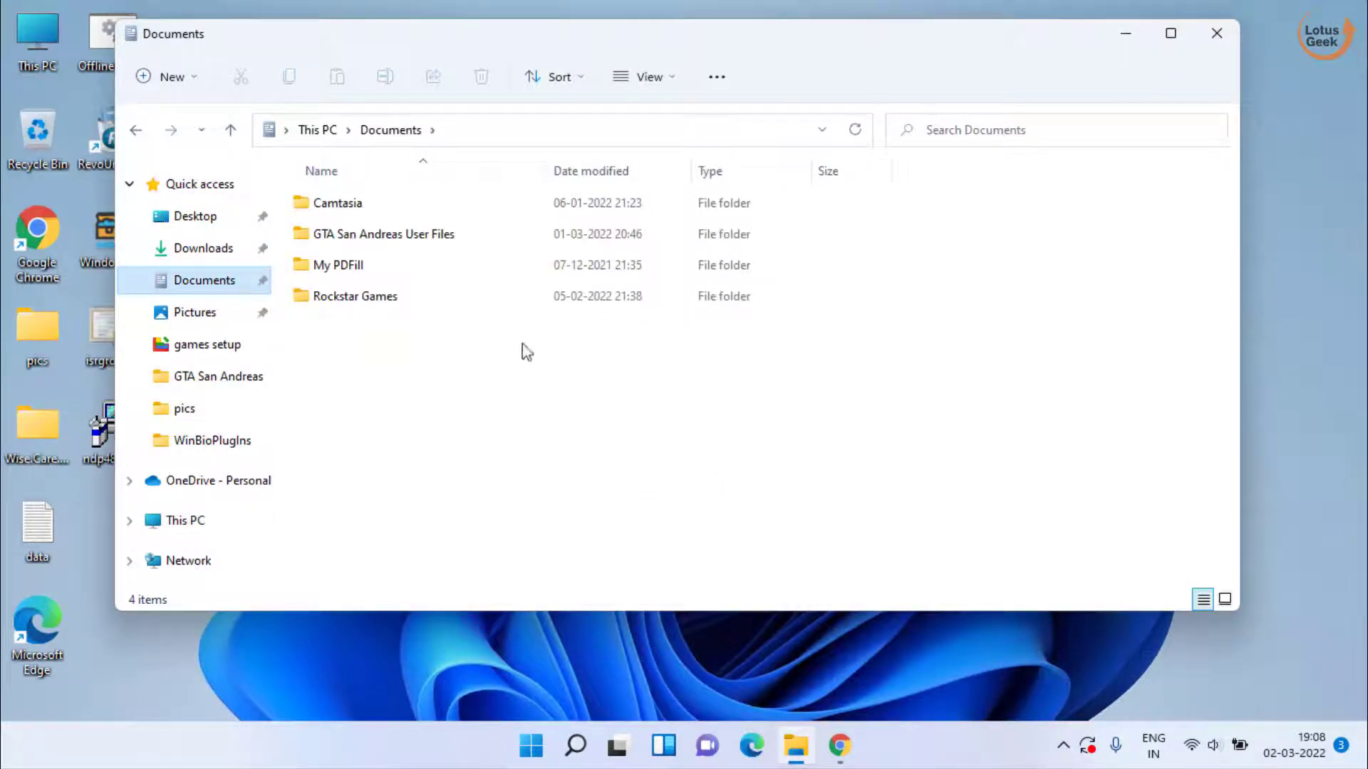
left_click(360, 235)
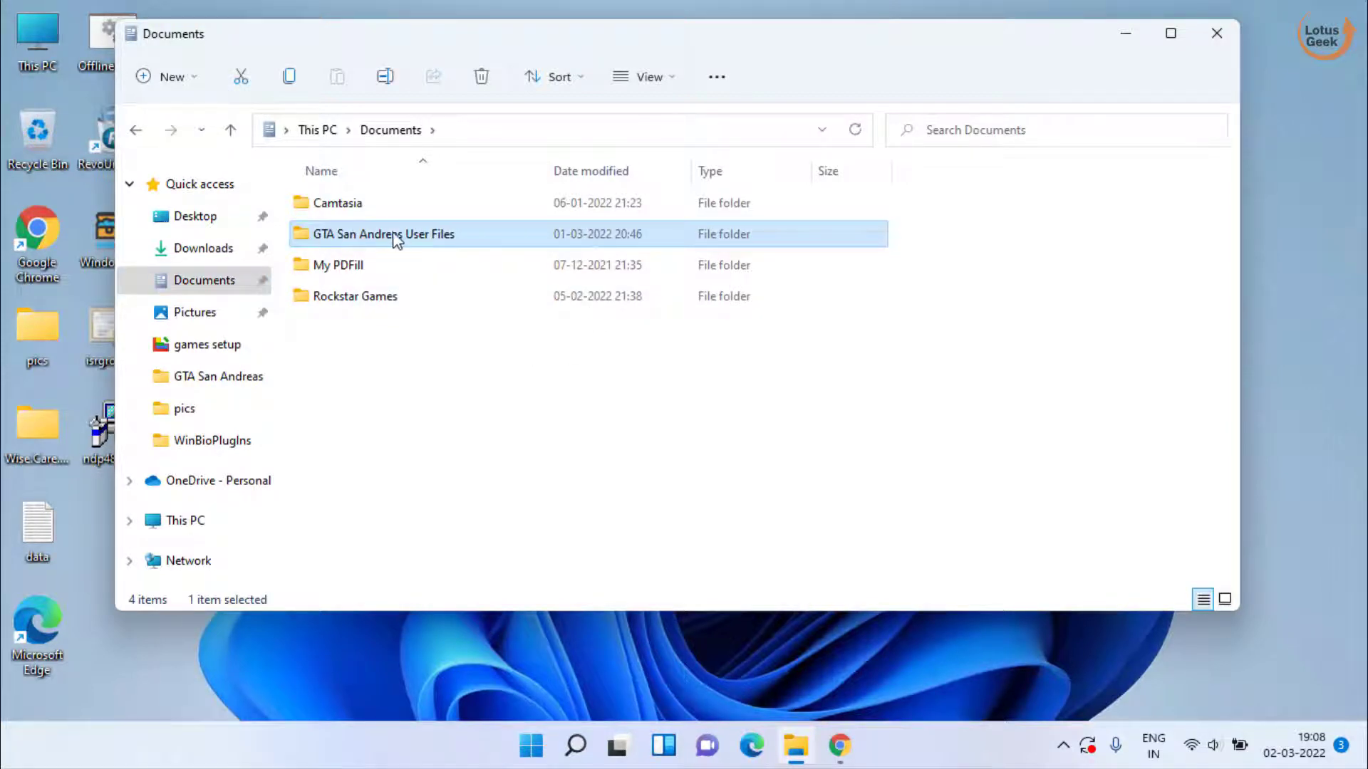
double_click(375, 237)
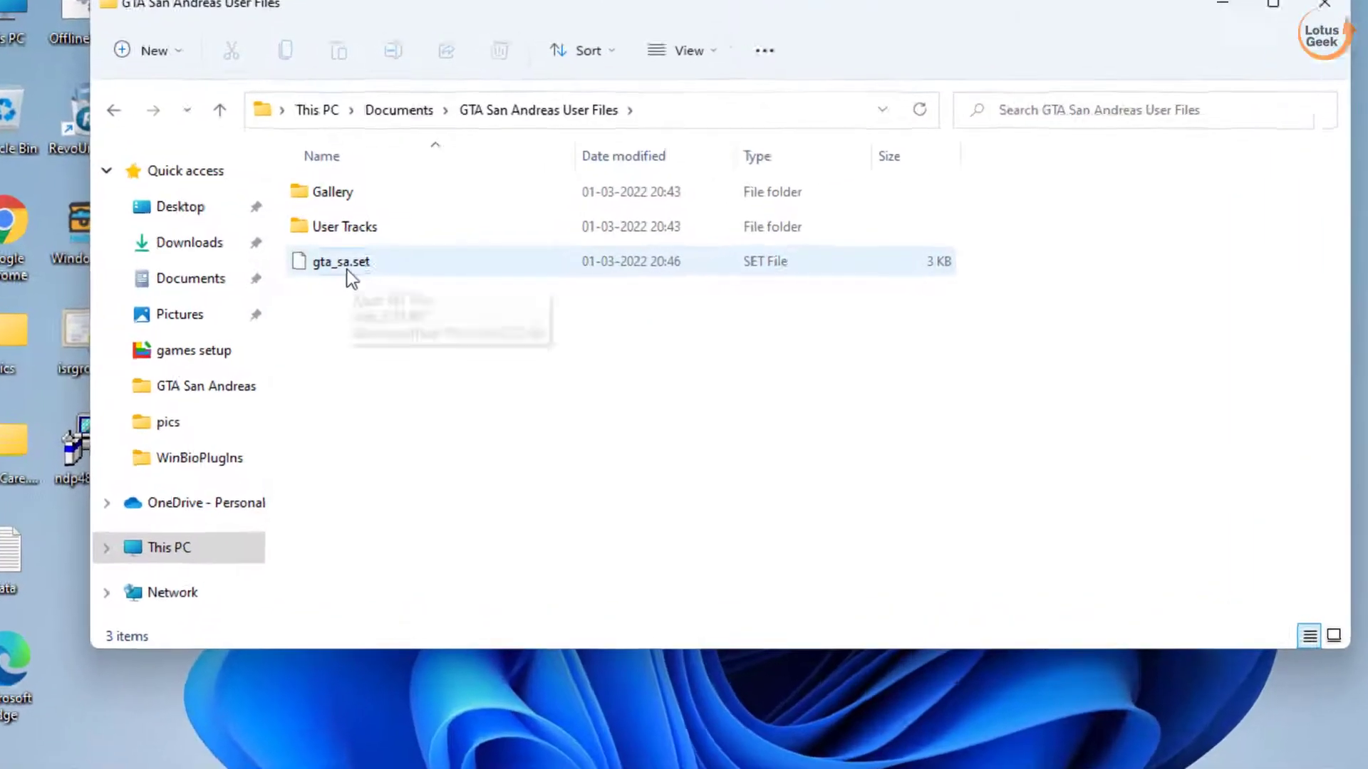
left_click(346, 271)
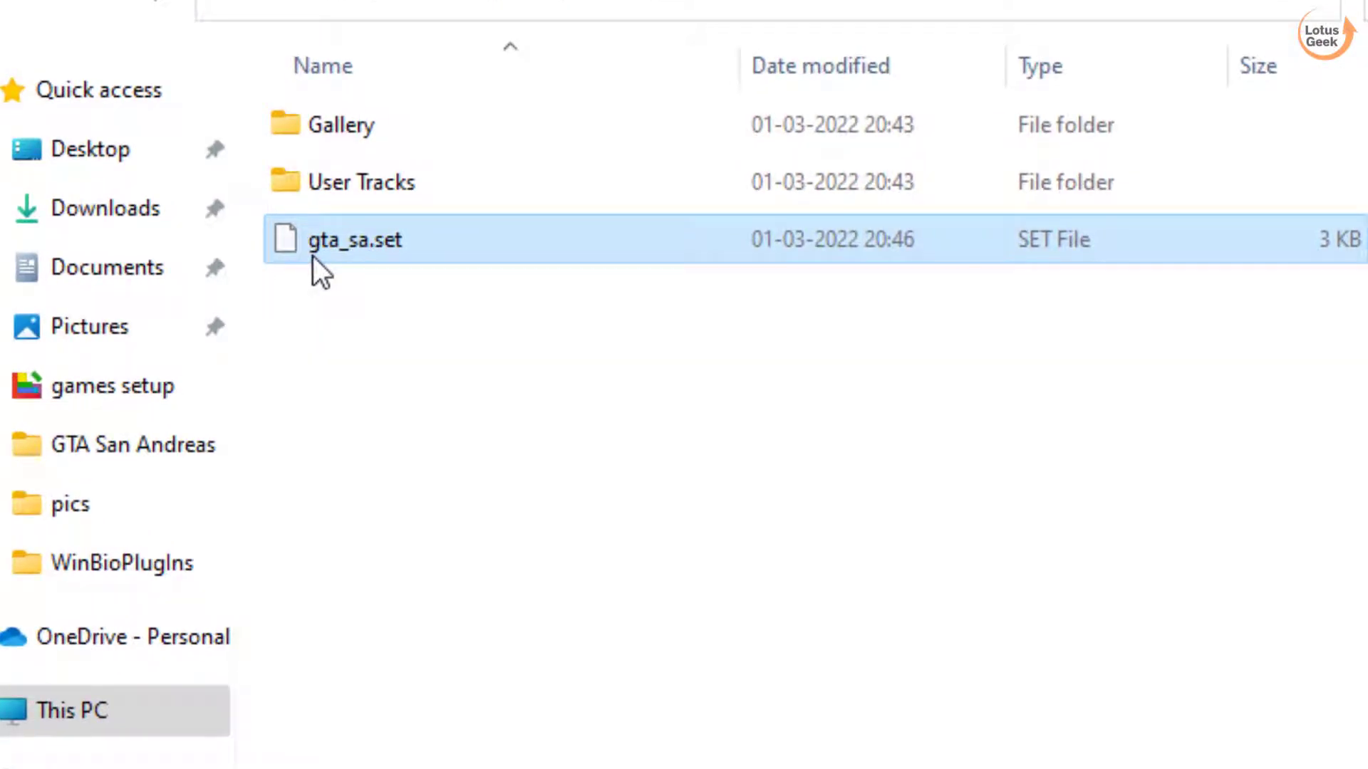
right_click(313, 255)
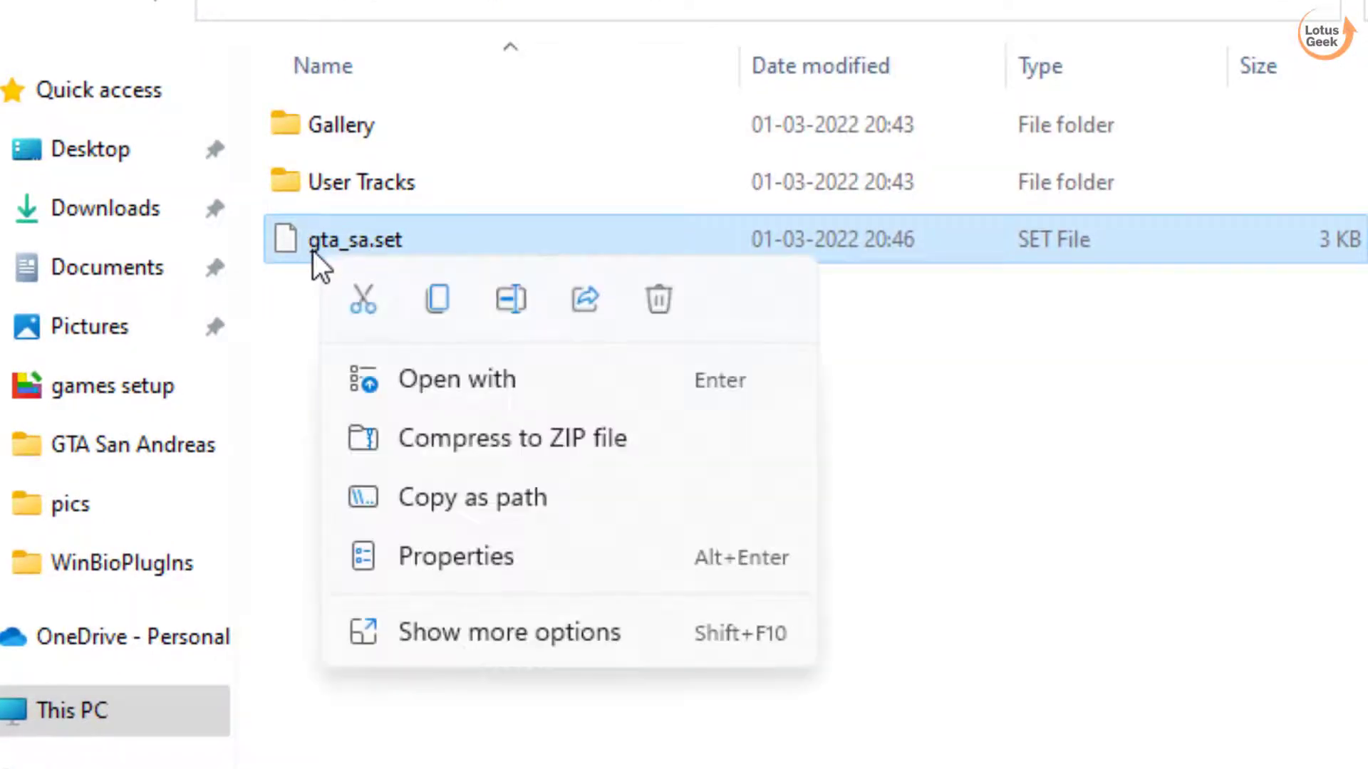
left_click(664, 305)
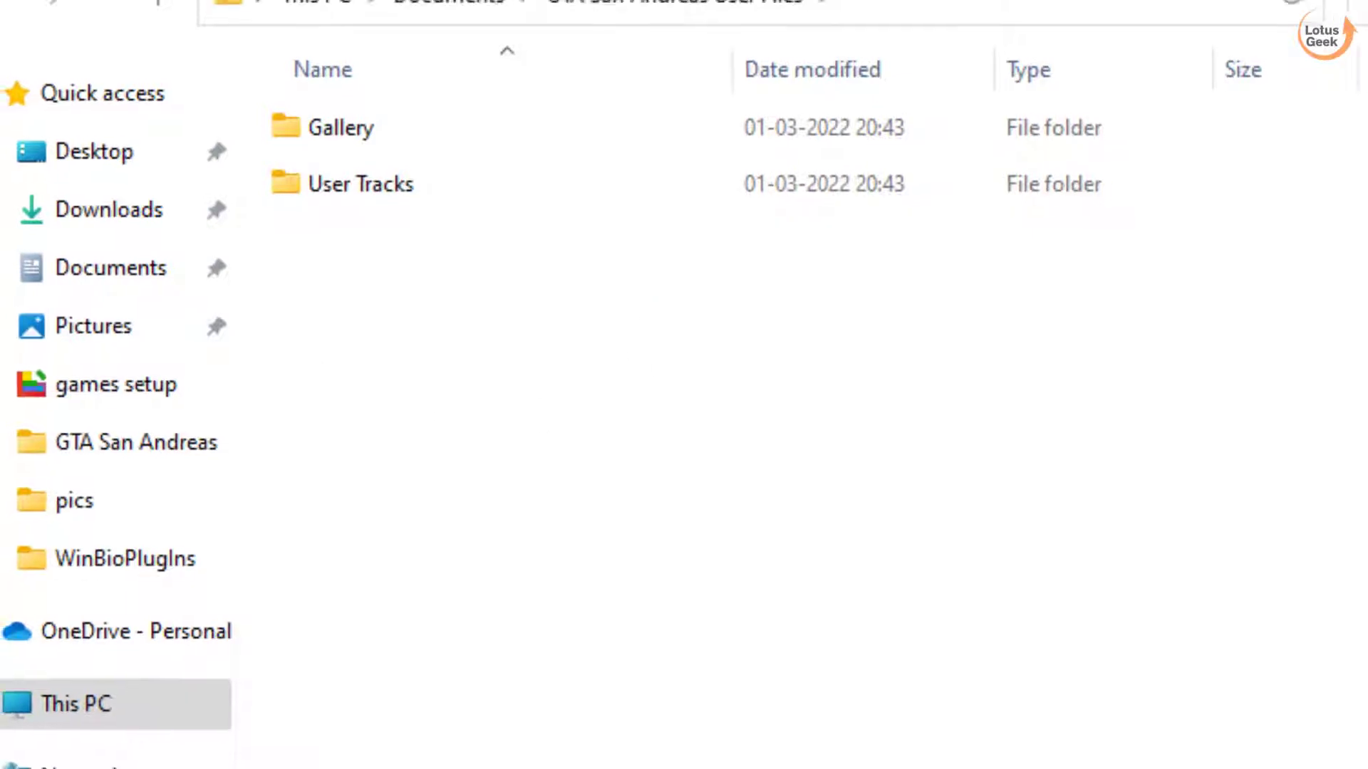
left_click(1049, 40)
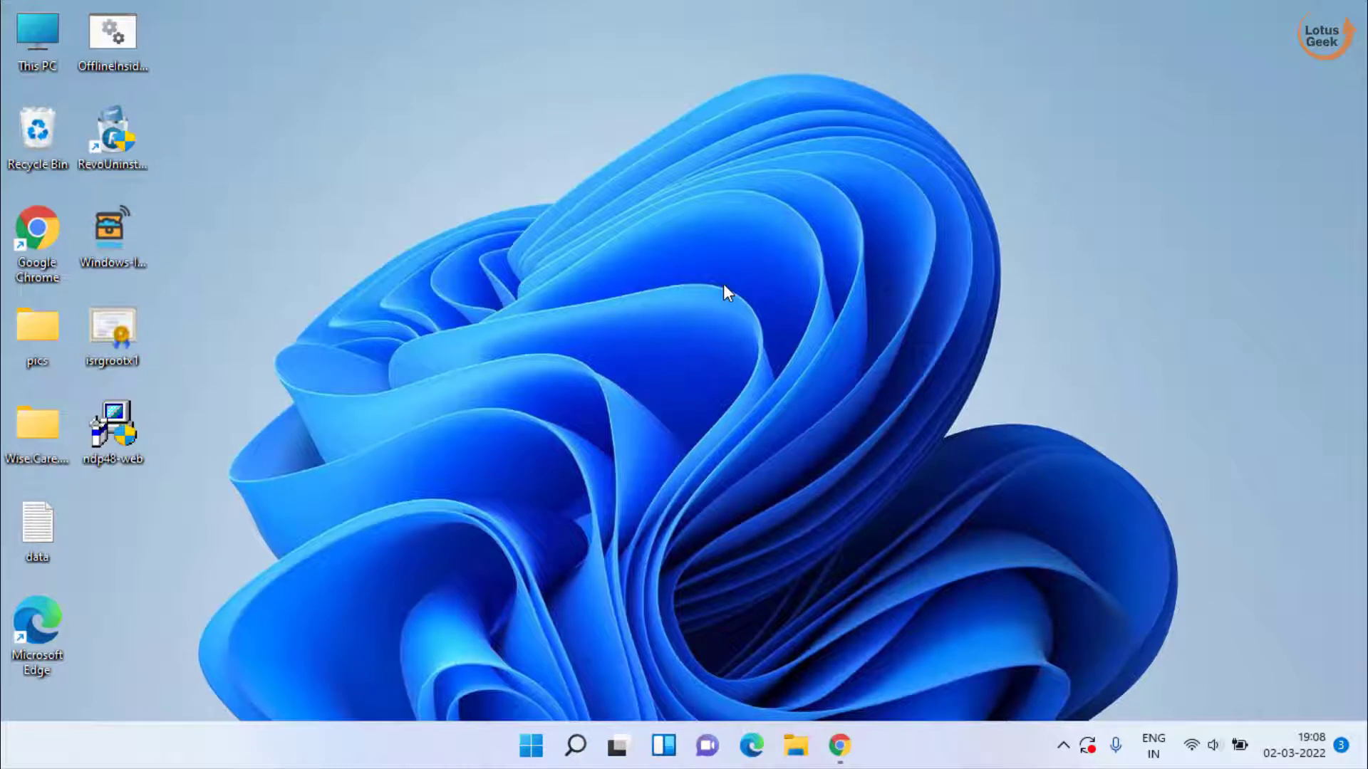
Search Windows for "advanced system" and open the advanced system settings.
left_click(531, 754)
type("a")
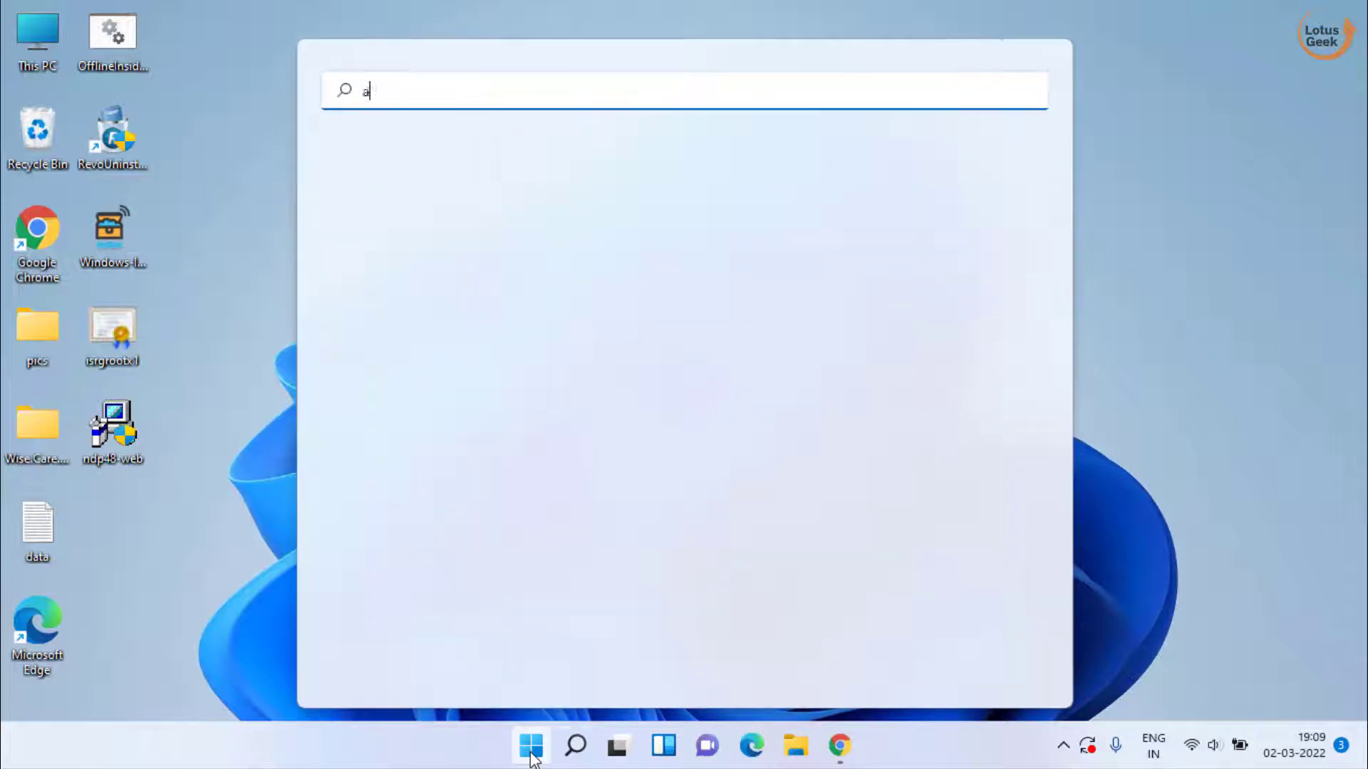
type("dvances syst")
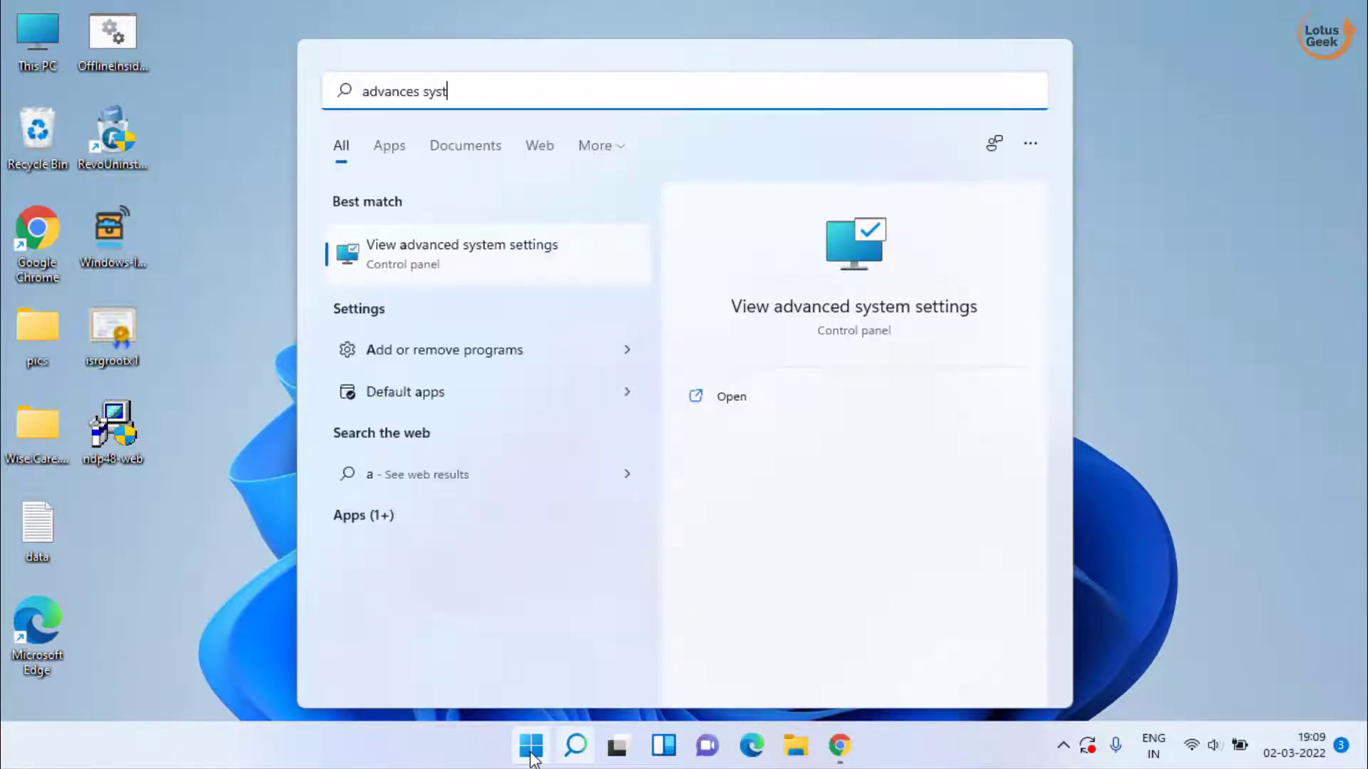
type("em")
key("BackSpace")
key("BackSpace")
key("BackSpace")
key("BackSpace")
key("BackSpace")
key("BackSpace")
key("BackSpace")
key("BackSpace")
type("d system")
key("Return")
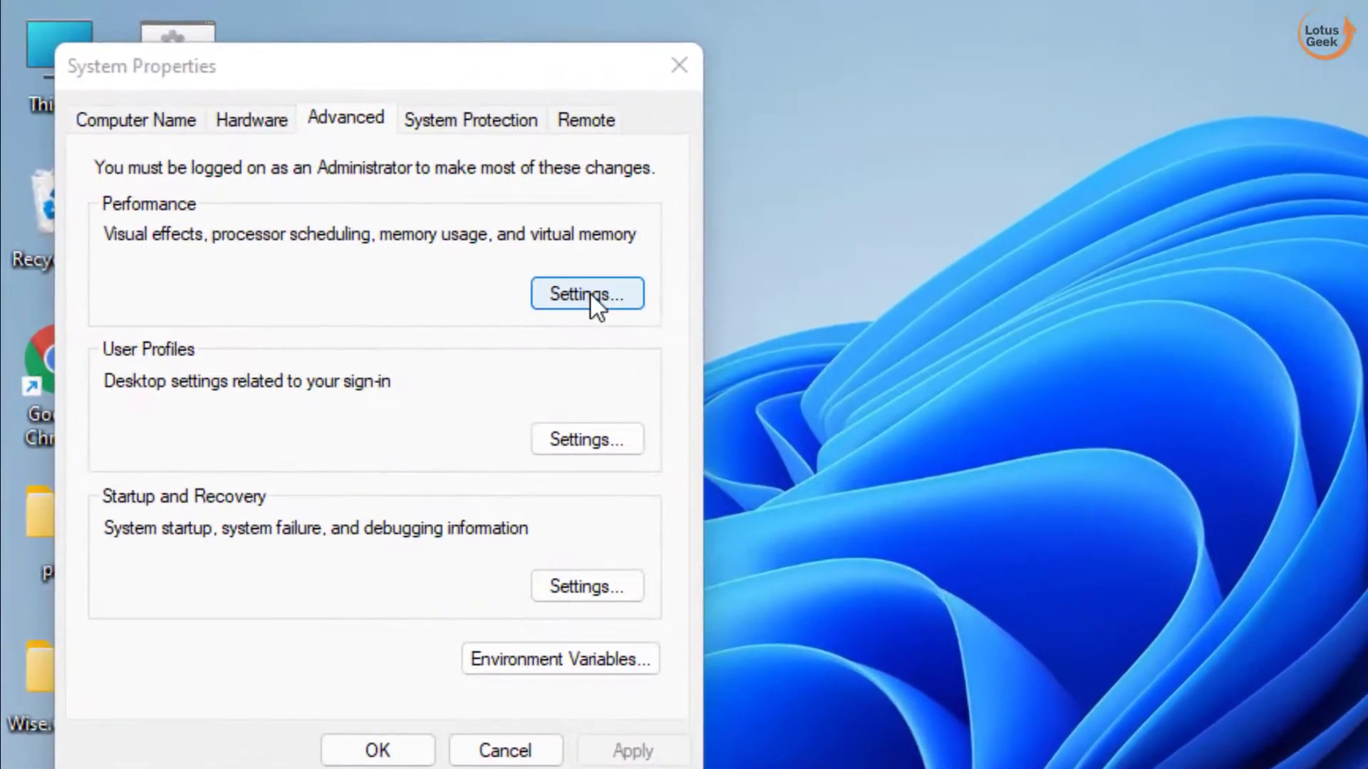
In the performance settings, turn on Data Execution Prevention for all programs and services except those selected.
left_click(372, 186)
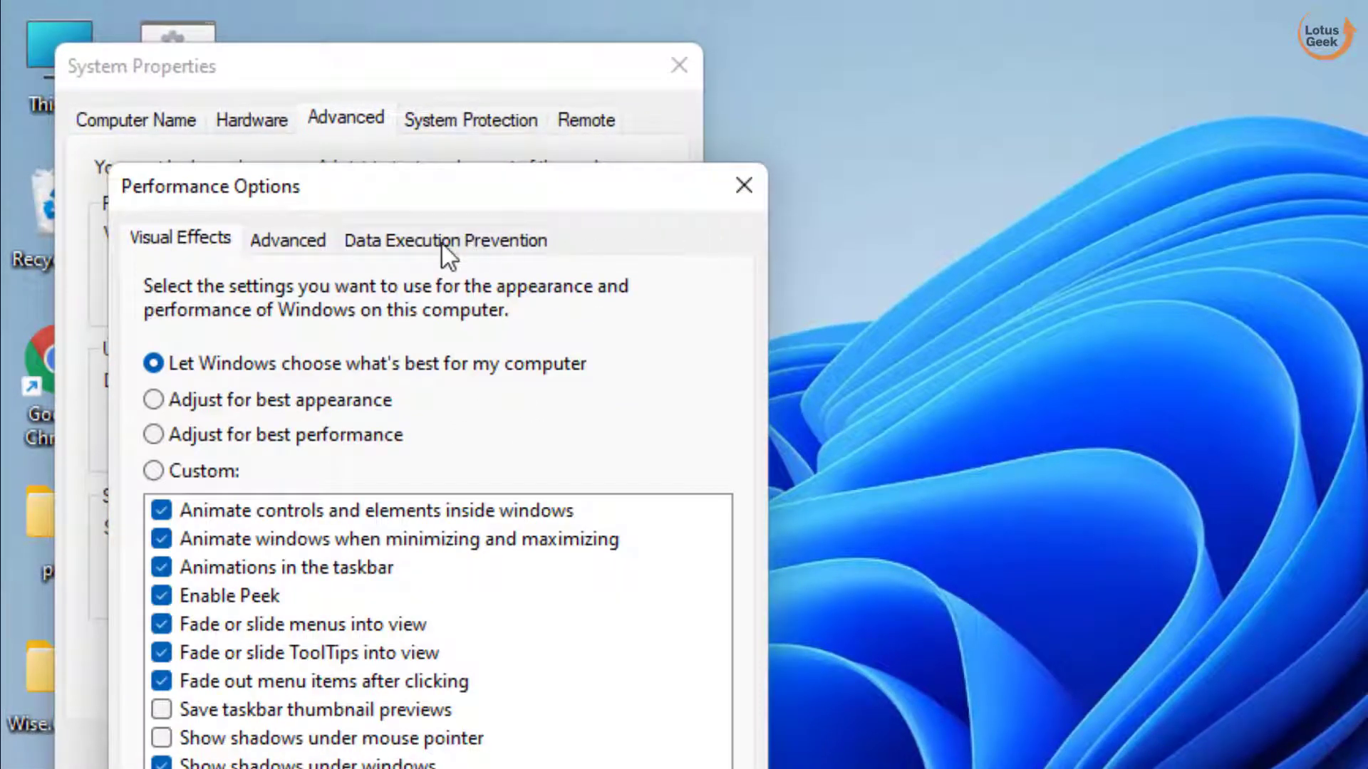
left_click(465, 243)
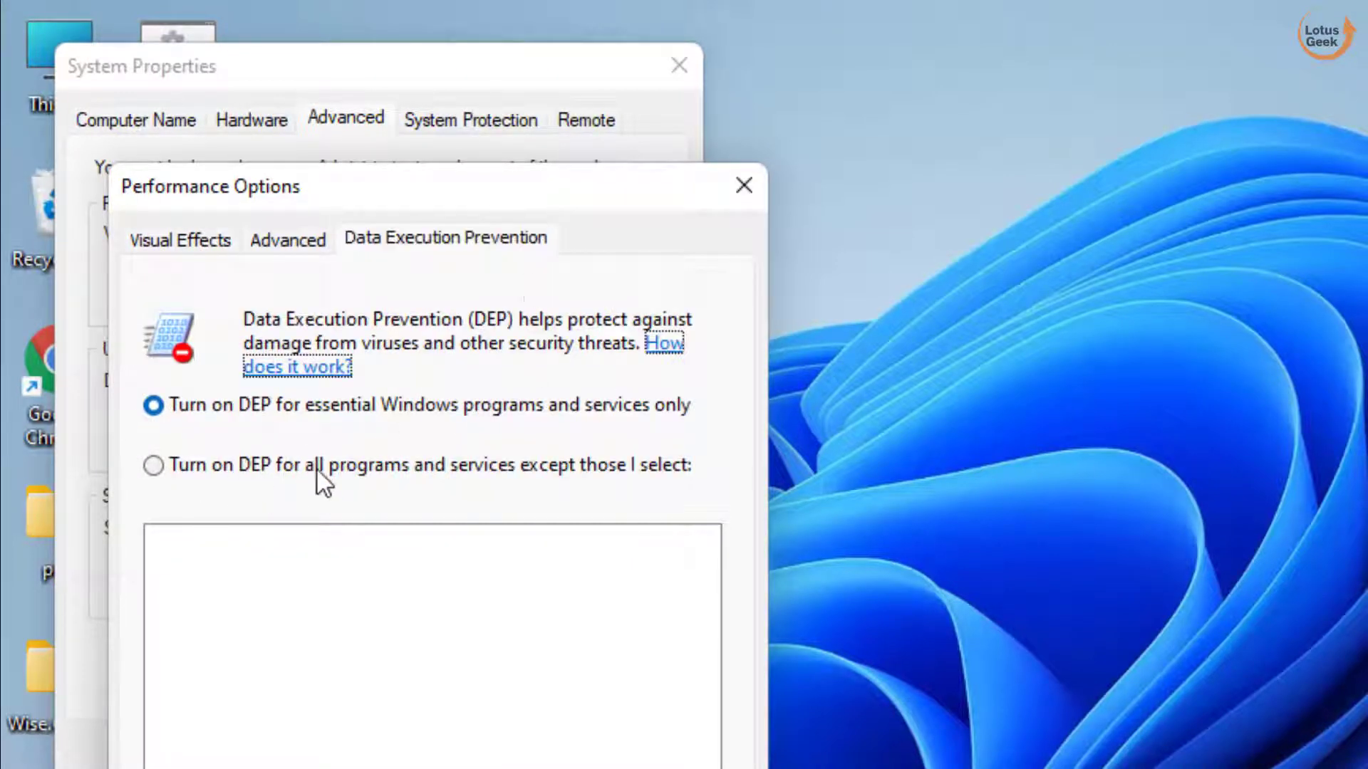
left_click(265, 466)
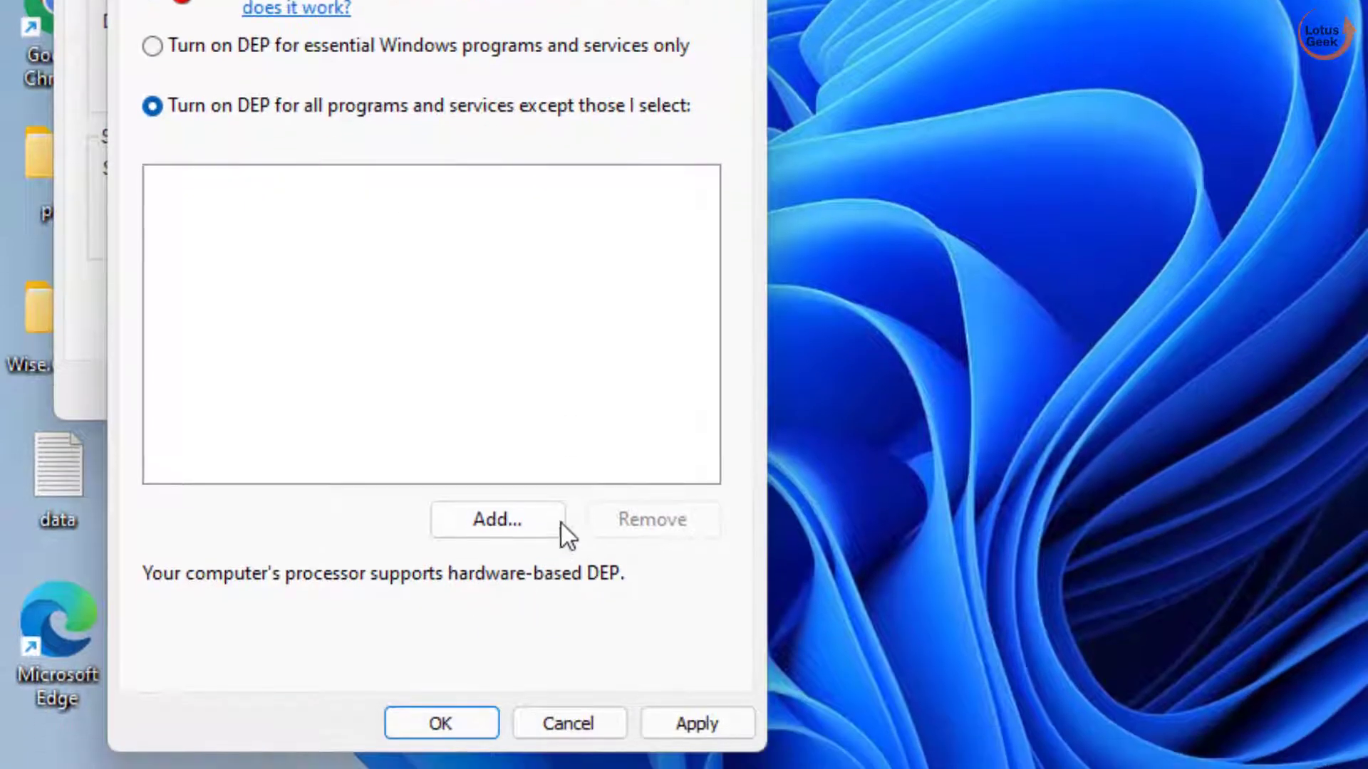
Add the gta_vc program from C:\Program Files\Epic Games\Rockstar Games\GTA San Andreas to the Data Execution Prevention exceptions.
left_click(498, 570)
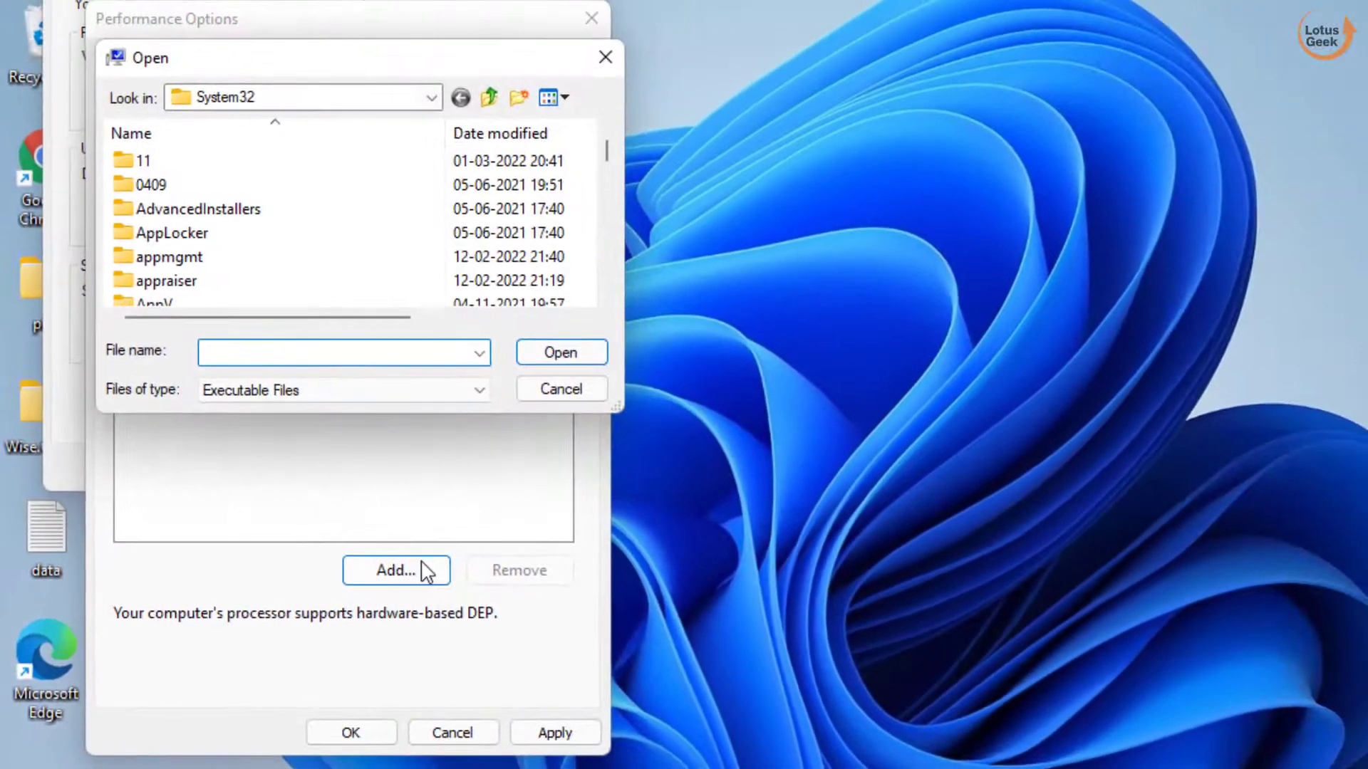
left_click(432, 100)
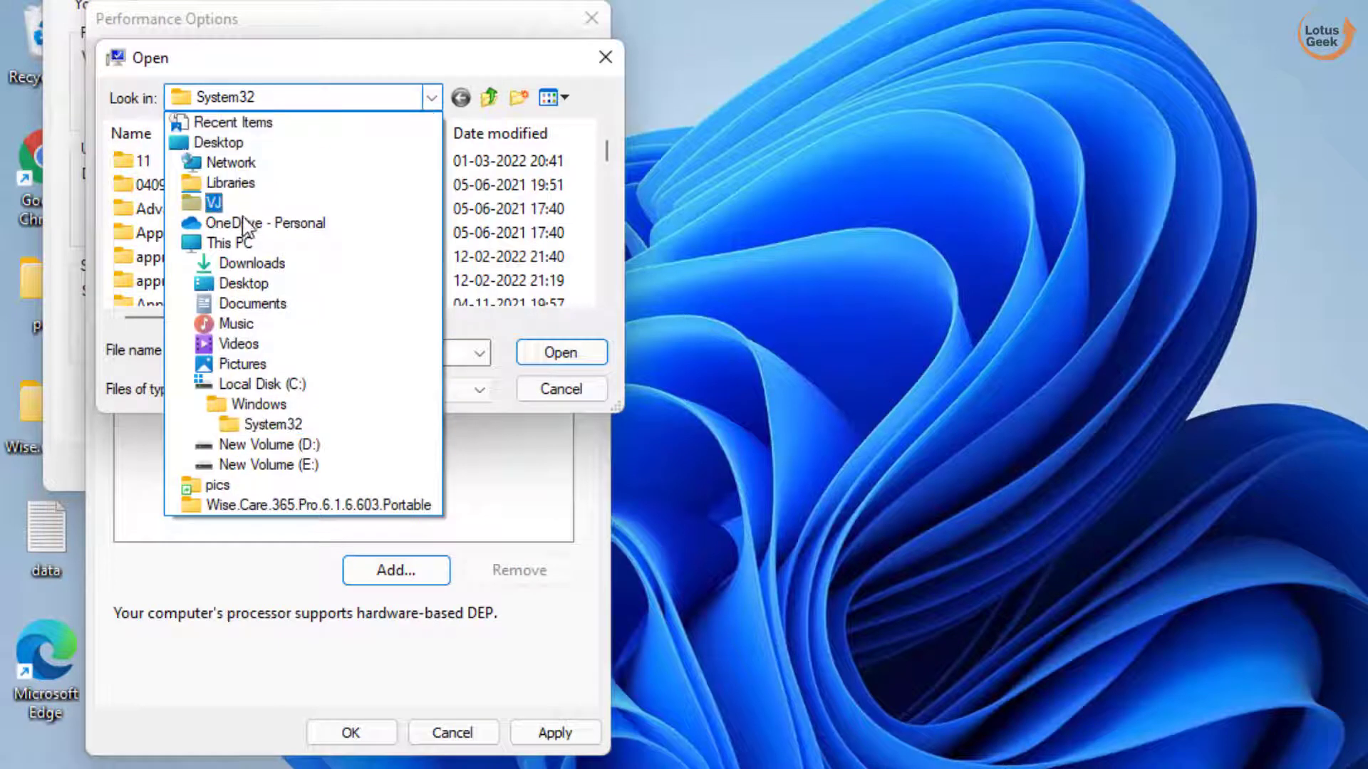
left_click(228, 242)
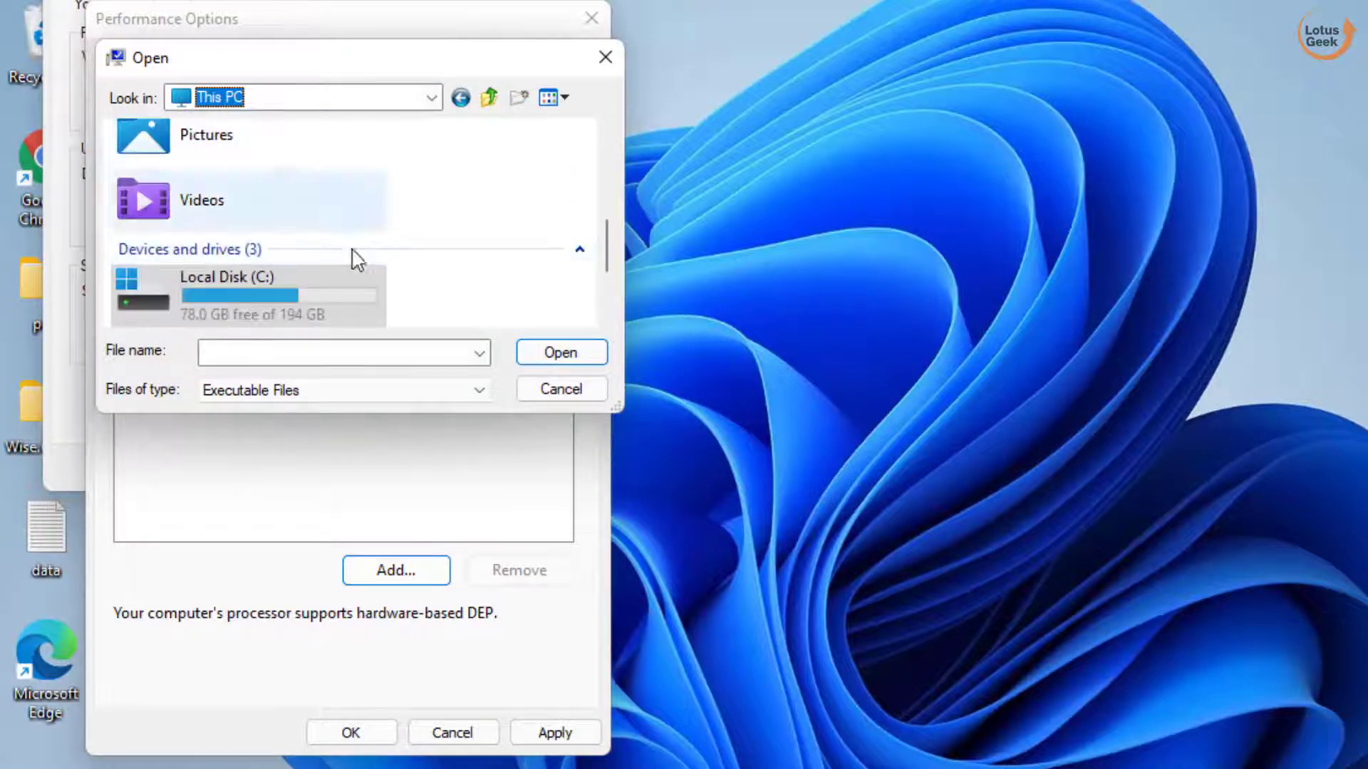
double_click(267, 293)
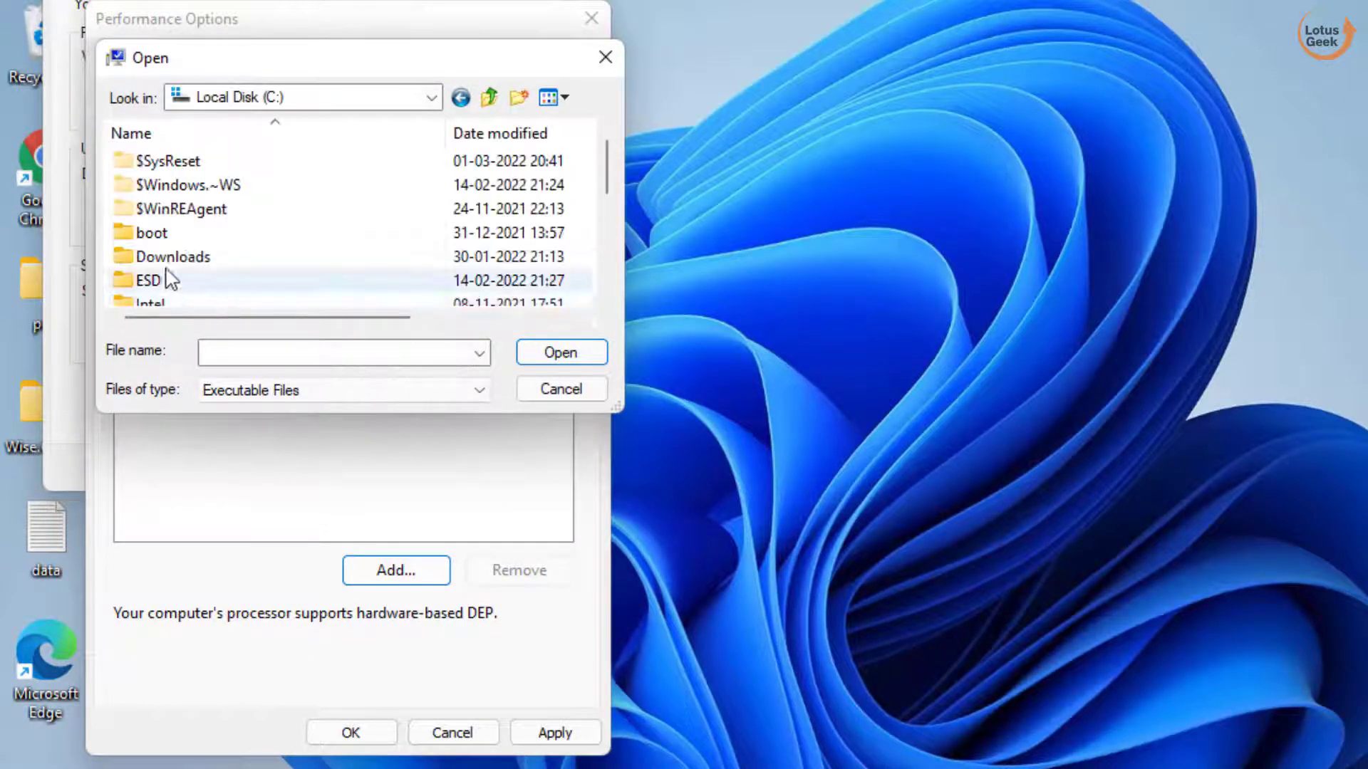
scroll(238, 257, "down", 2)
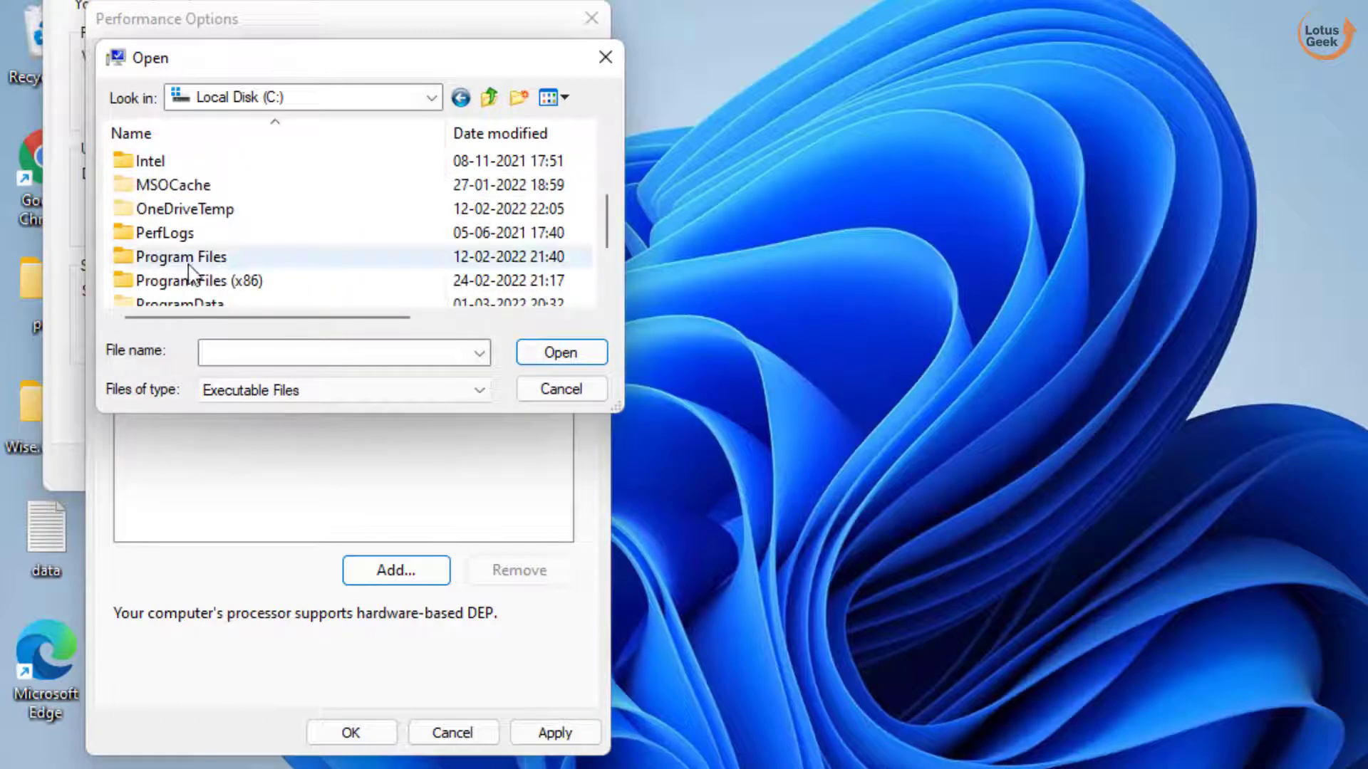
double_click(190, 262)
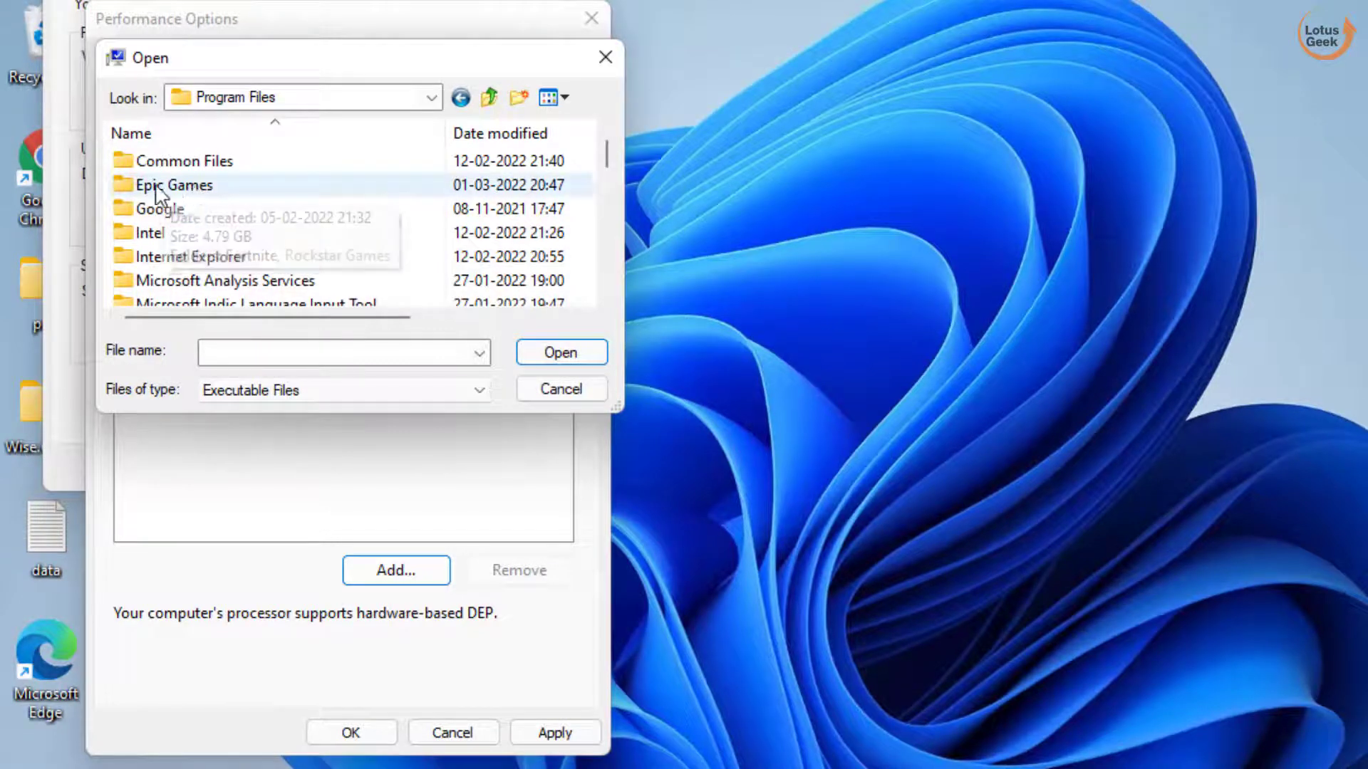
double_click(186, 189)
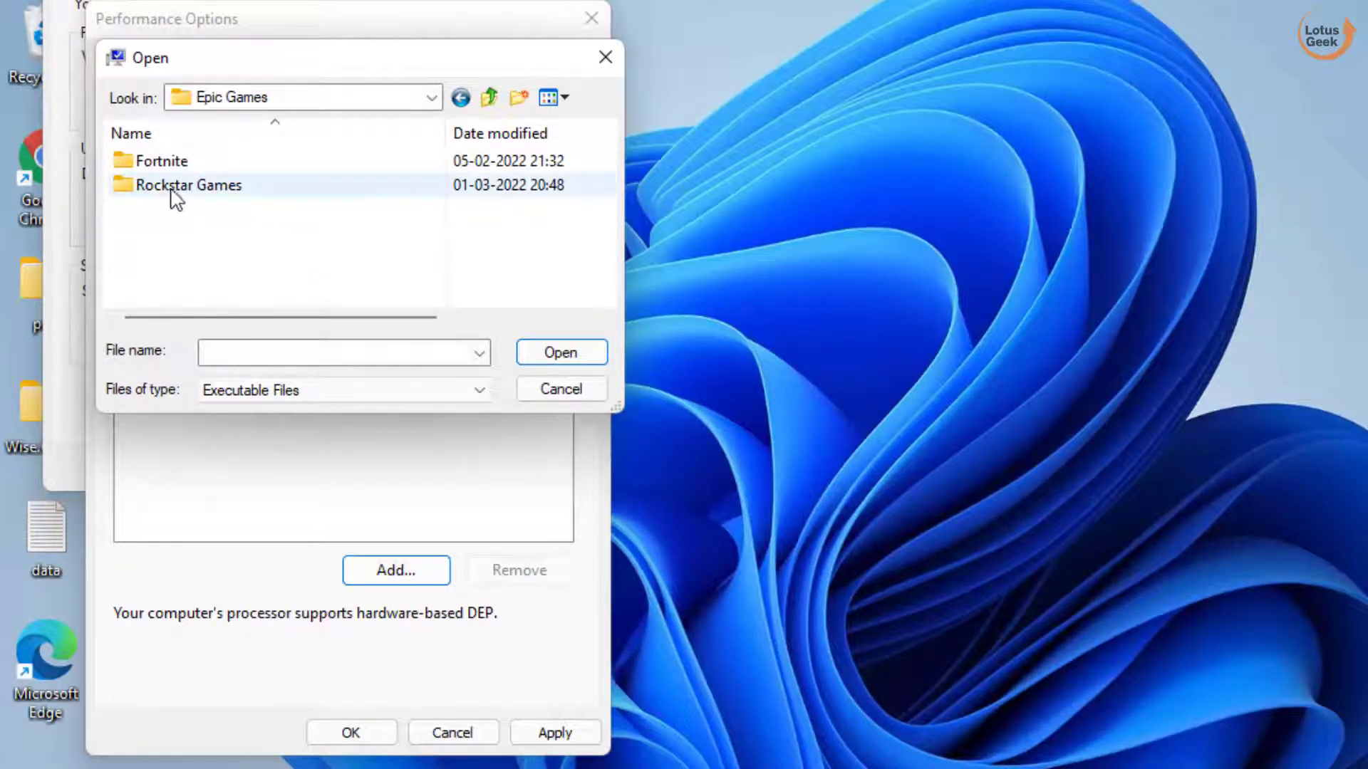
double_click(158, 186)
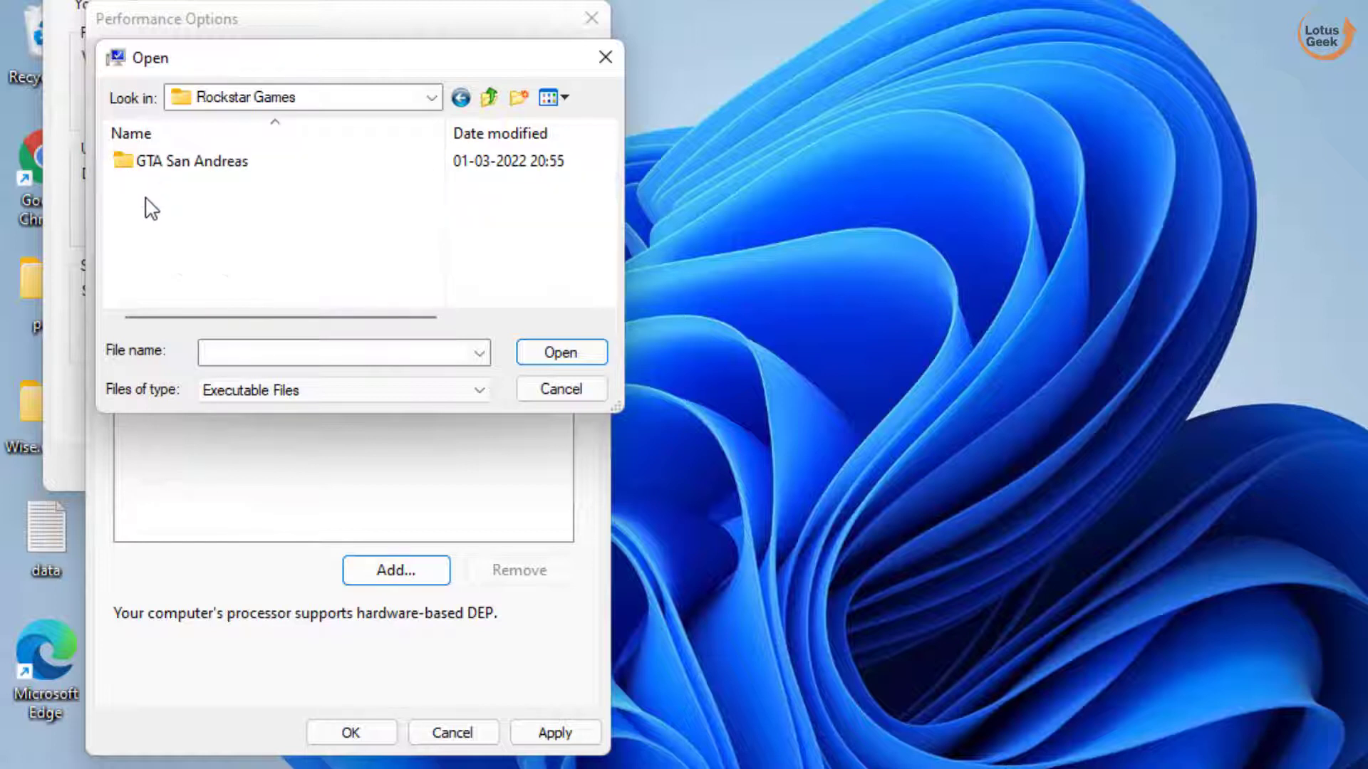
double_click(221, 170)
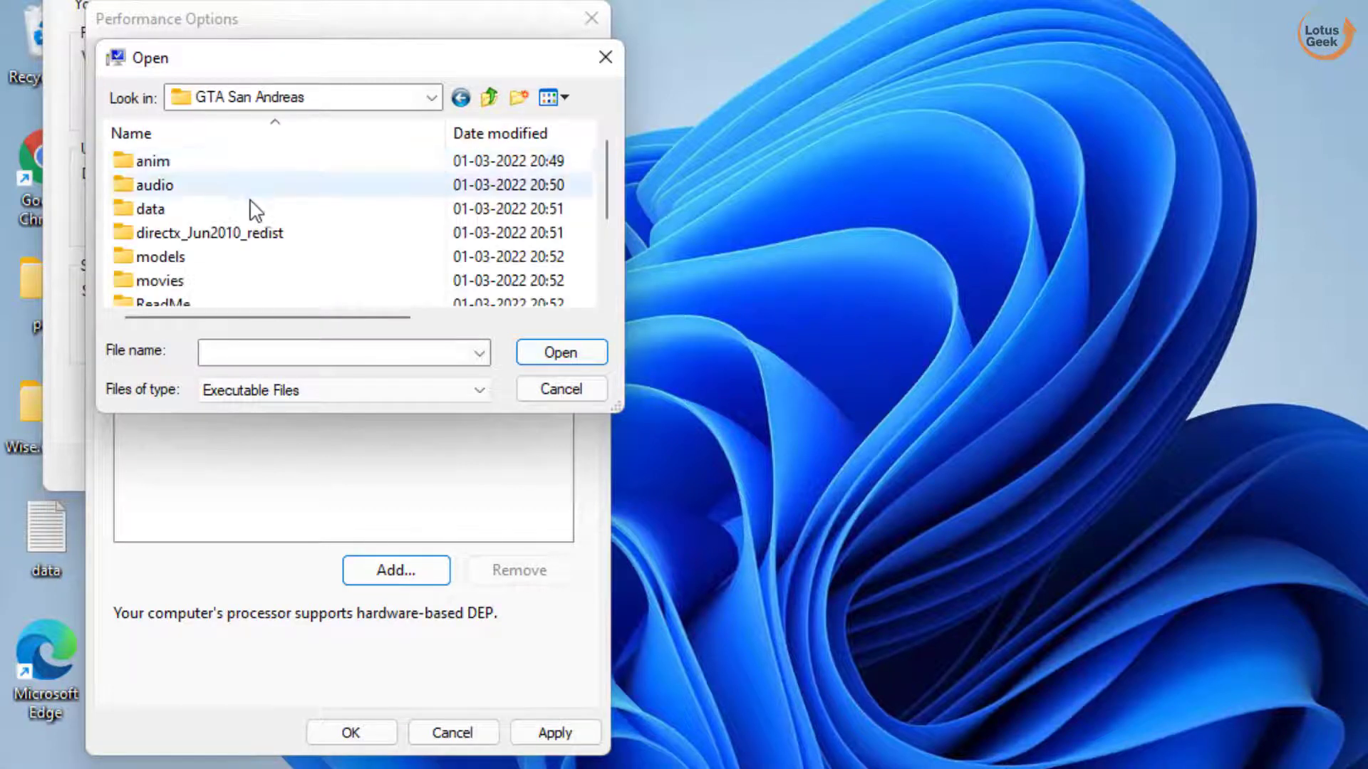
scroll(250, 207, "down", 2)
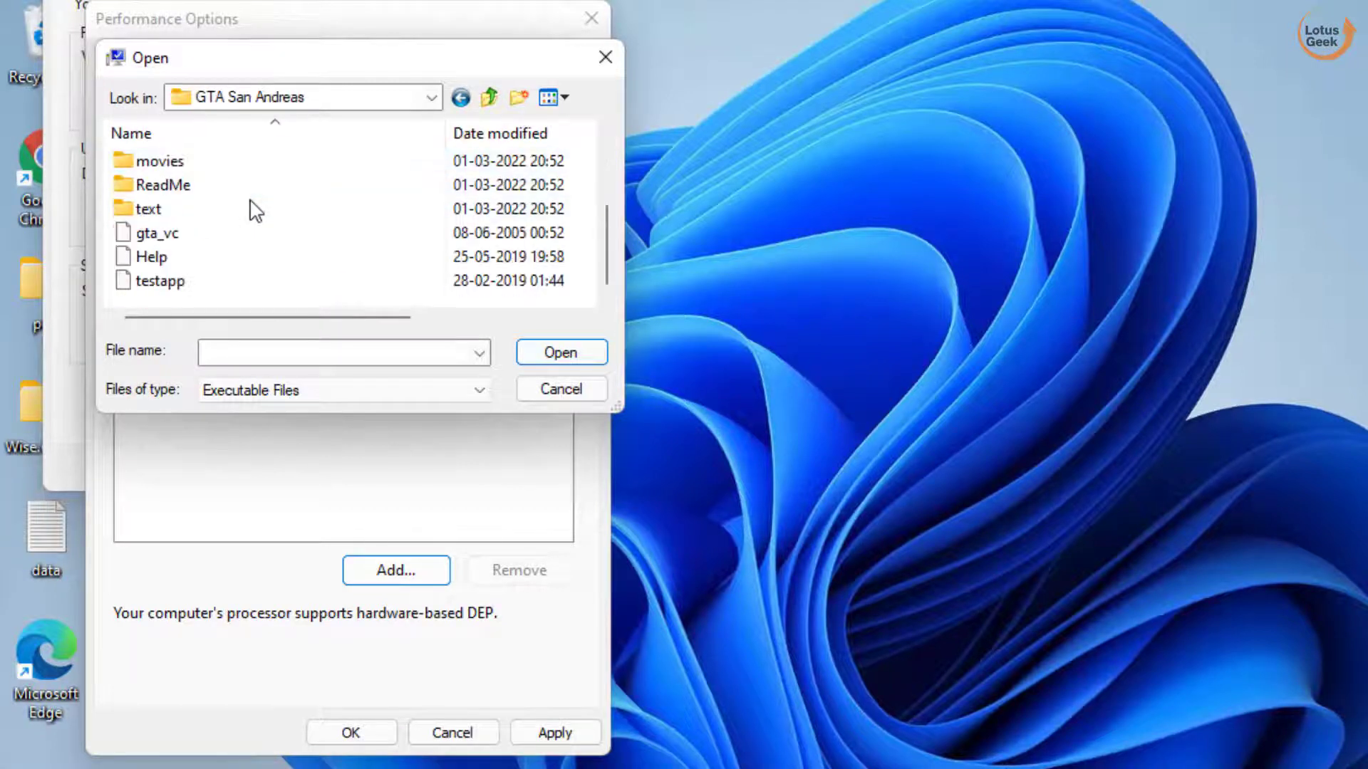
left_click(170, 235)
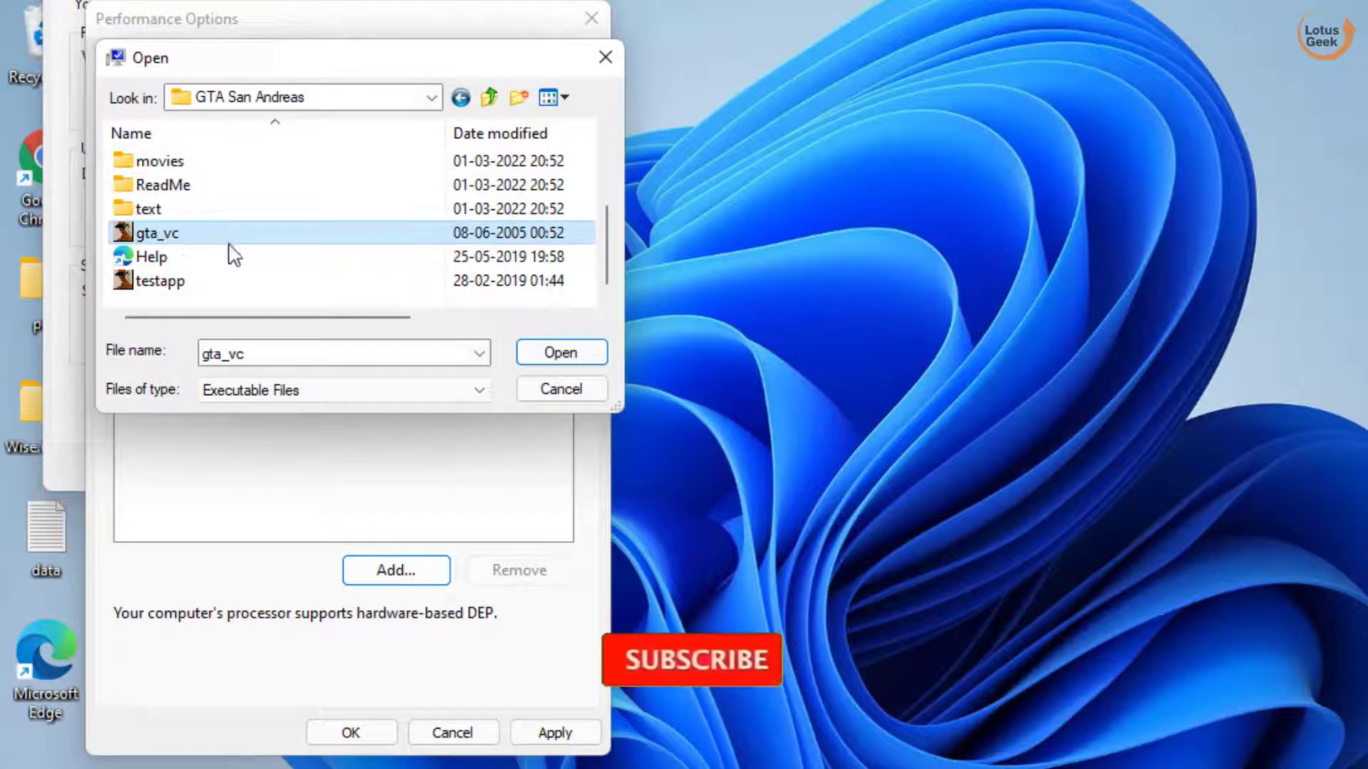
left_click(572, 354)
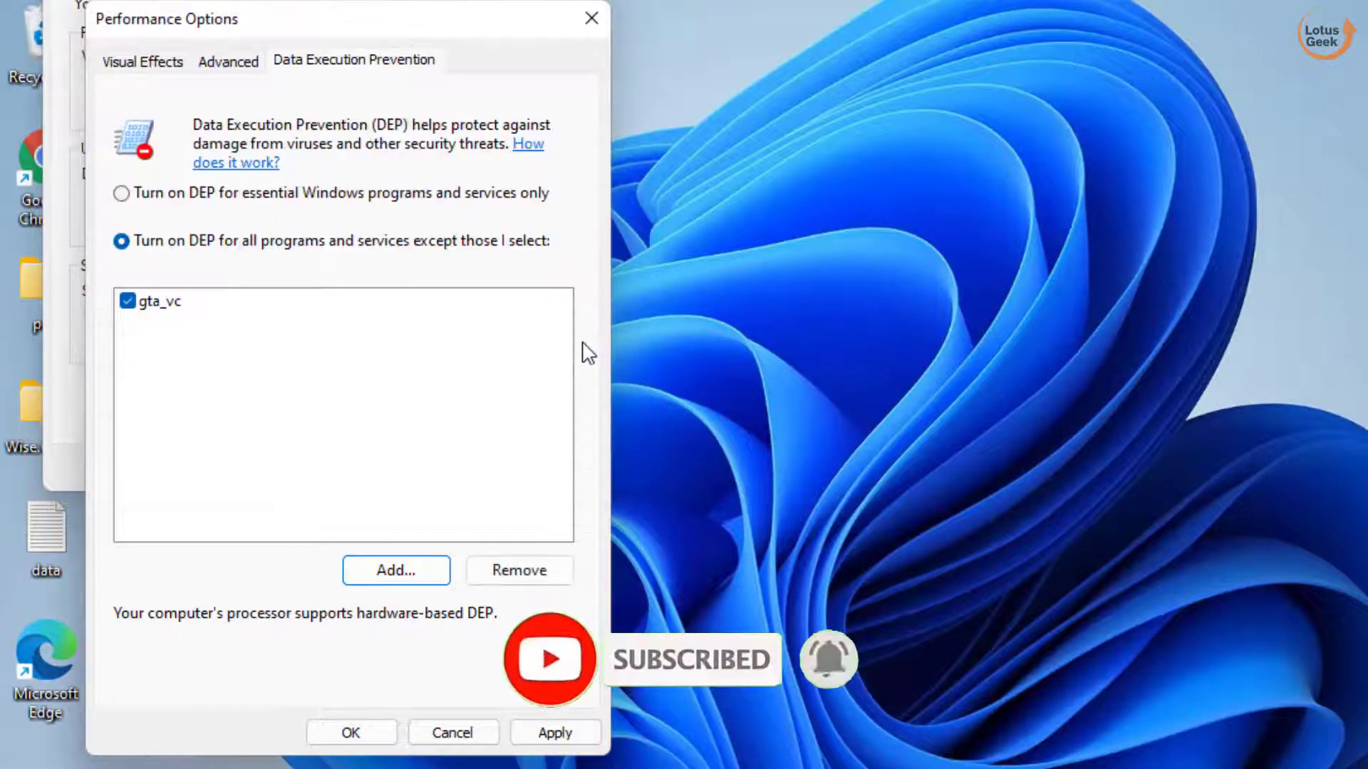
Apply the Data Execution Prevention change, acknowledge the restart notice, and close Performance Options and System Properties with OK.
left_click(561, 740)
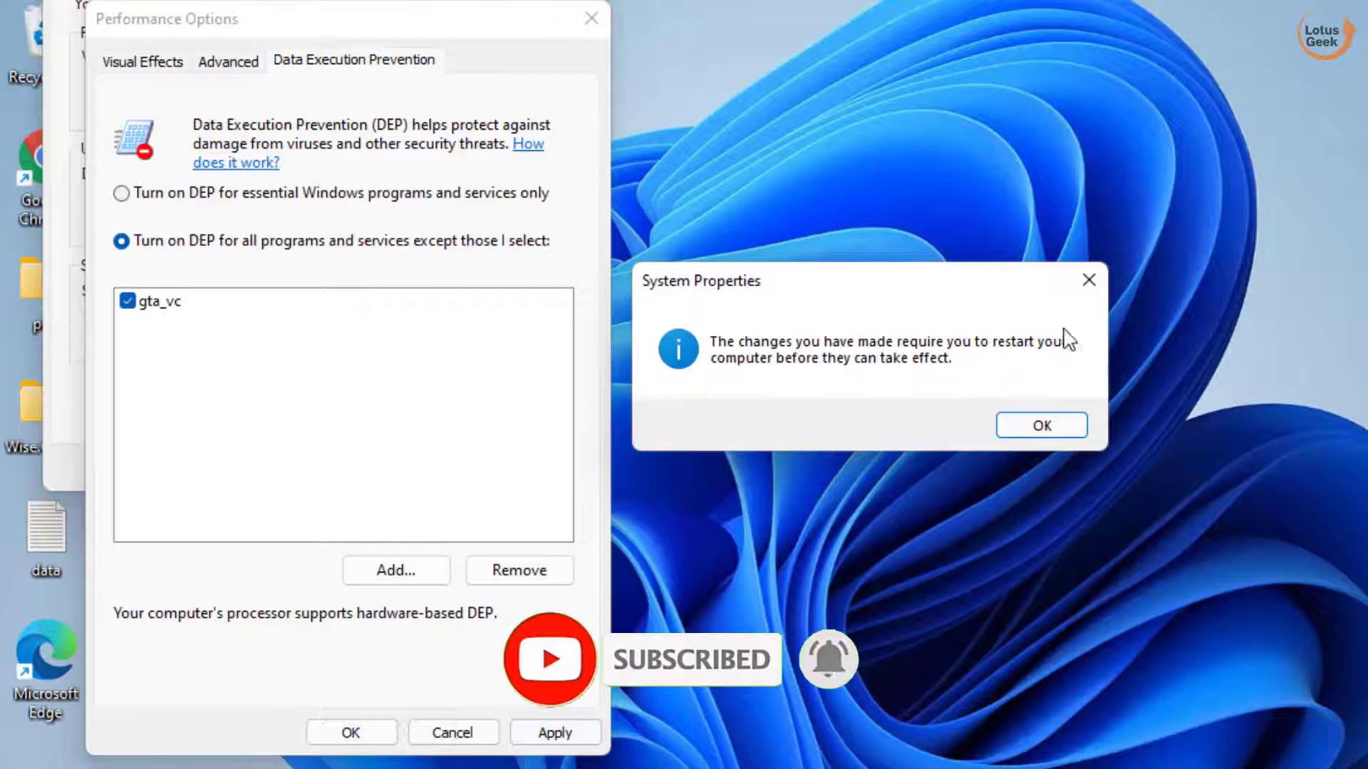
left_click(1047, 431)
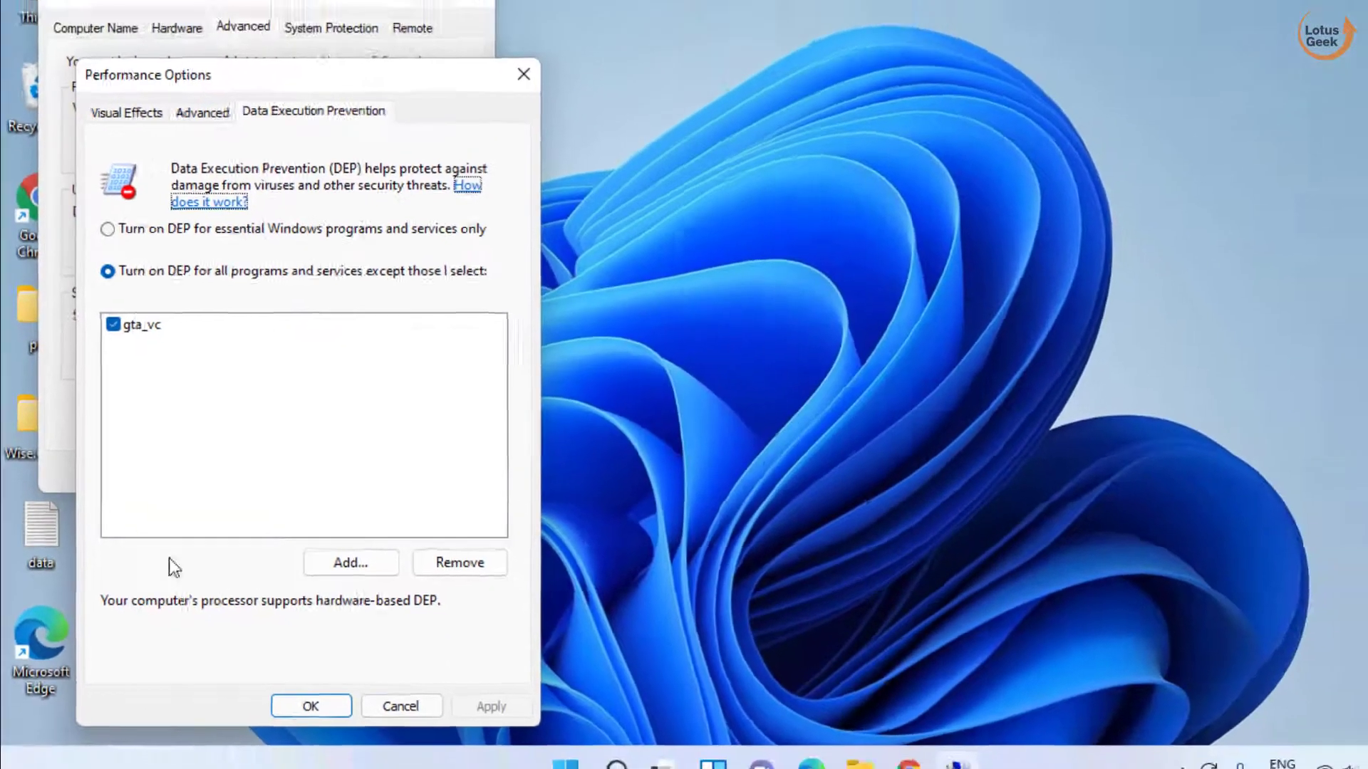
left_click(351, 733)
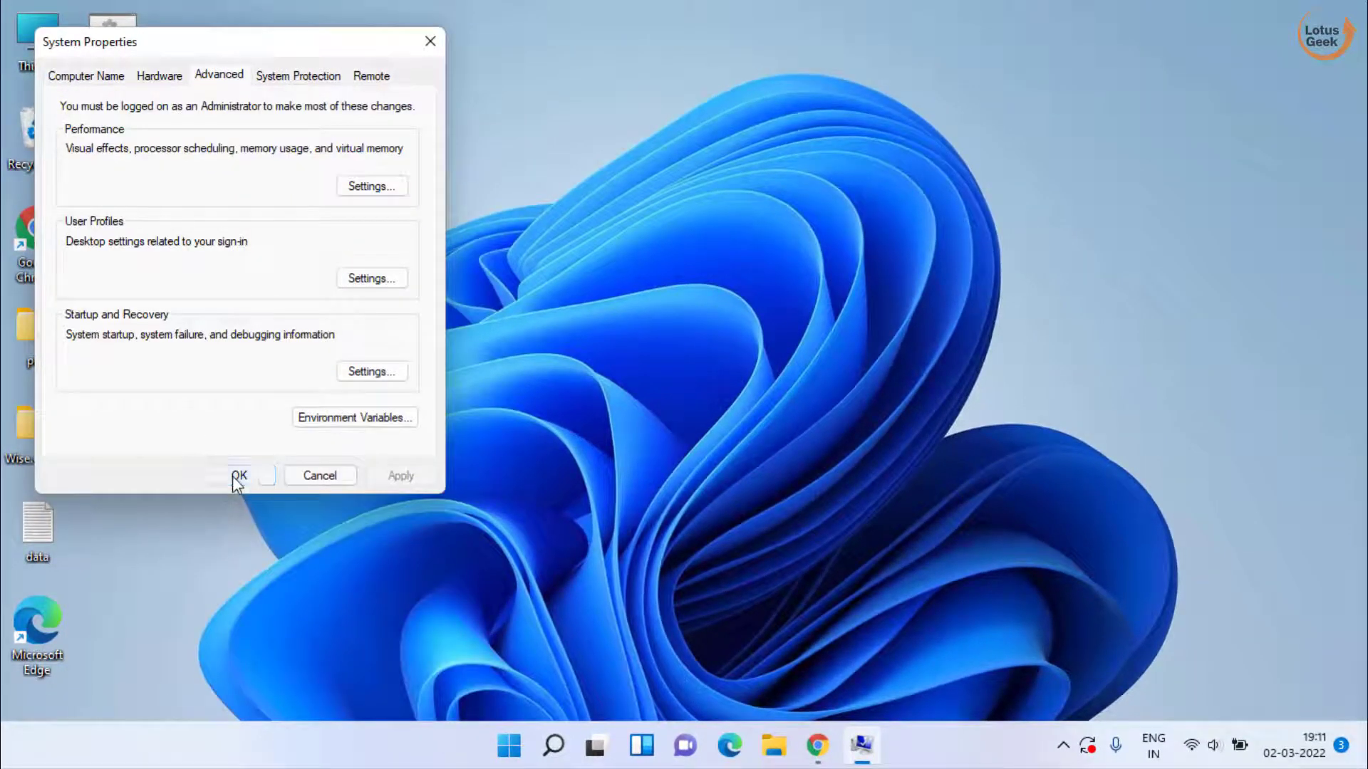
left_click(238, 475)
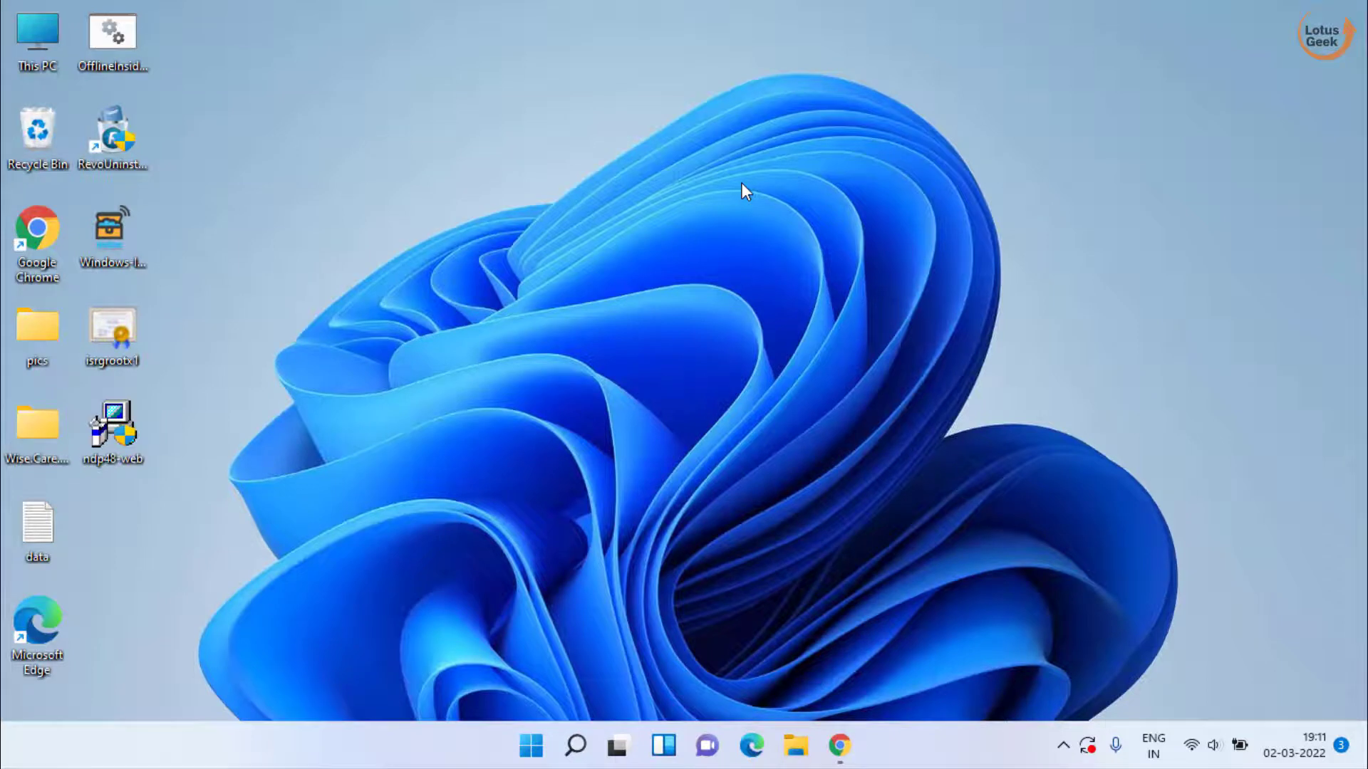
Open a maximized File Explorer window at C:\Program Files\Epic Games\Rockstar Games\GTA San Andreas.
key("super+e")
double_click(1058, 35)
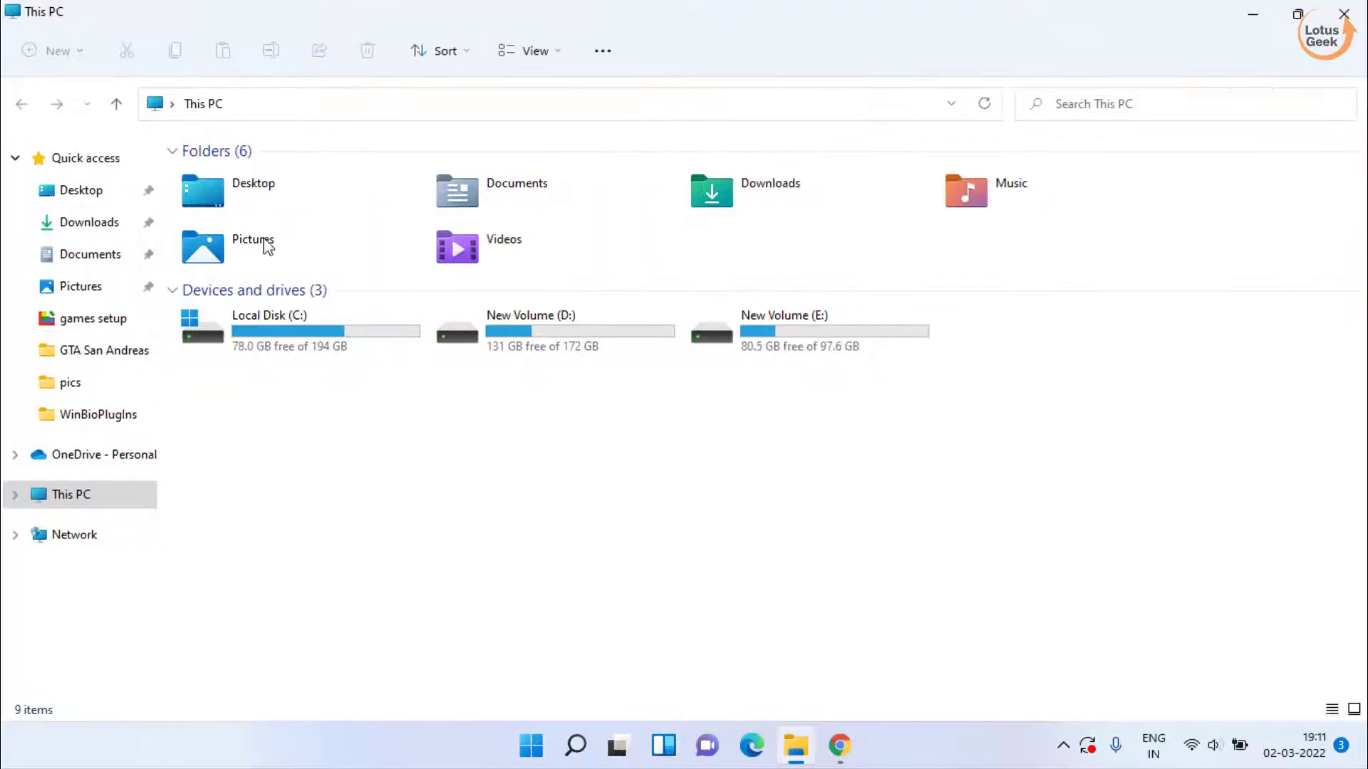
double_click(310, 330)
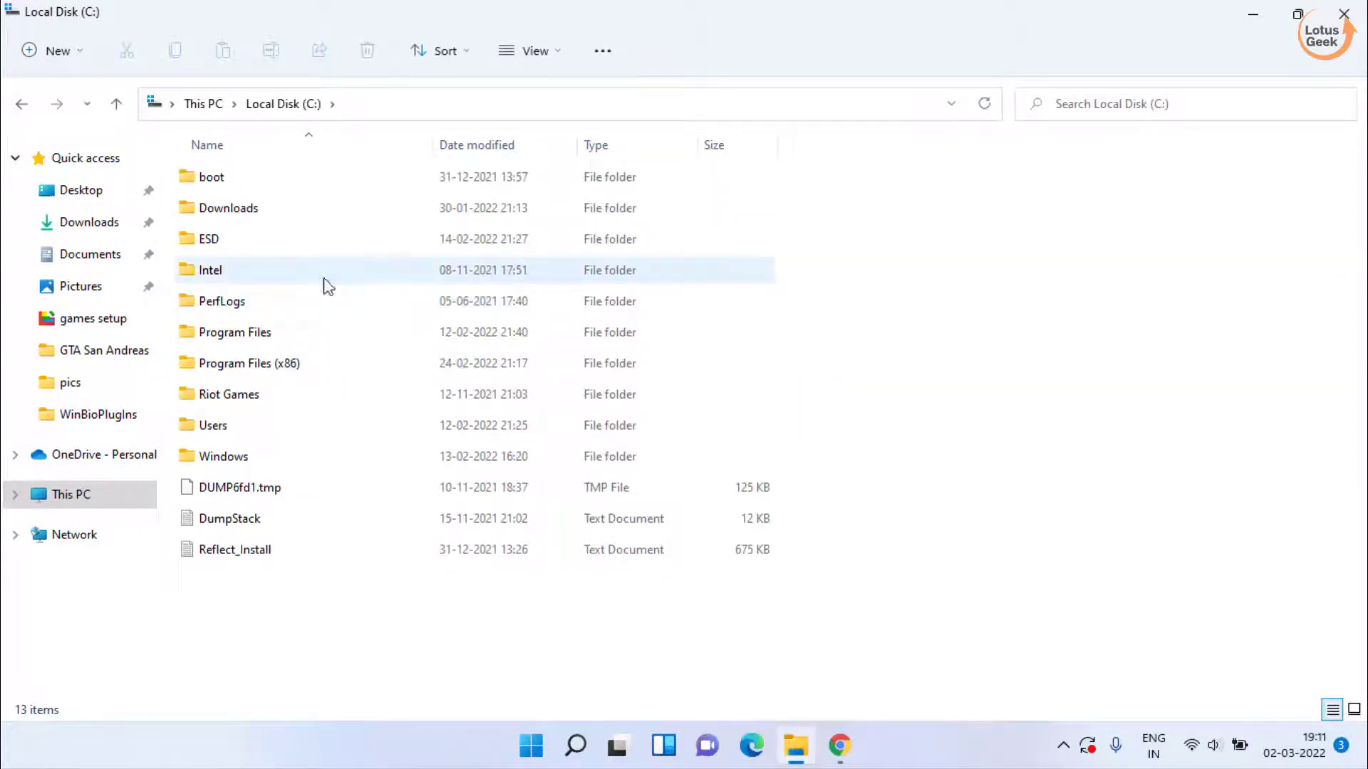
double_click(248, 333)
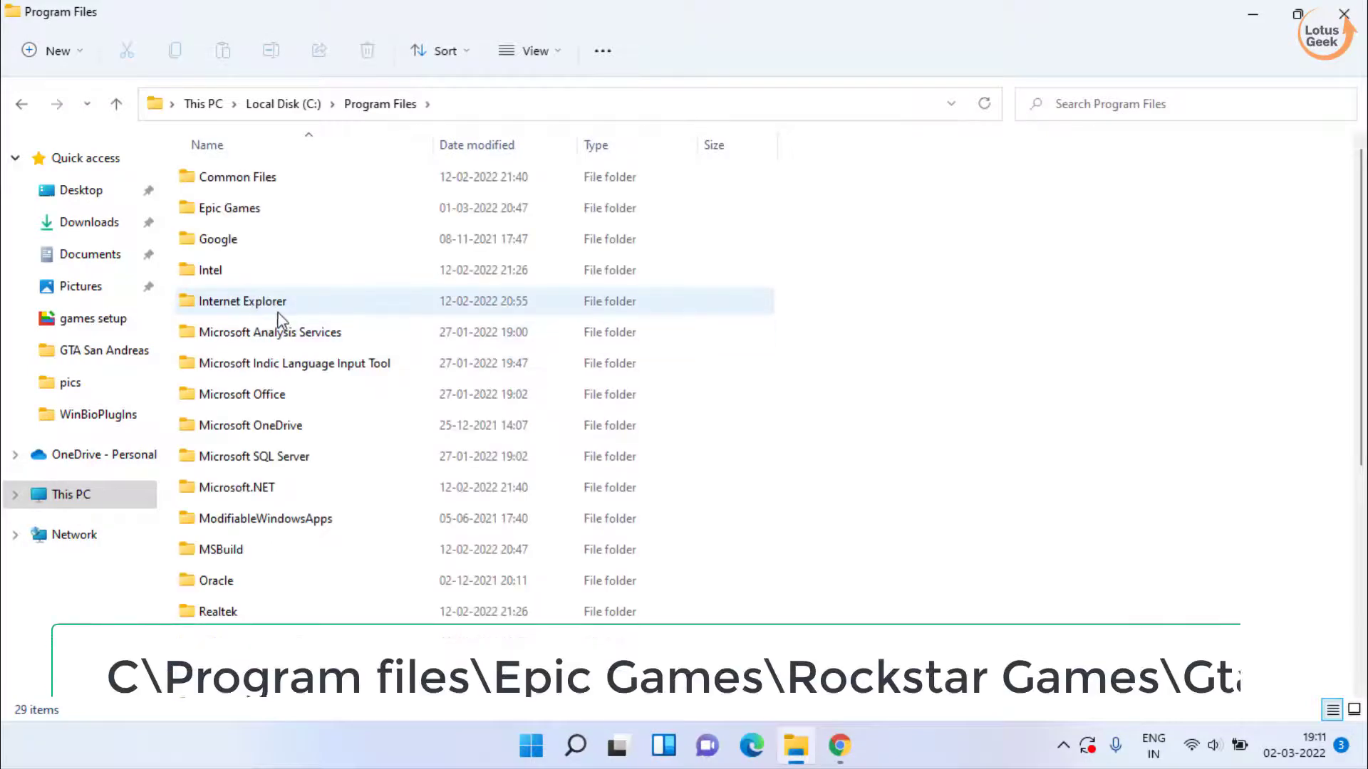
double_click(255, 208)
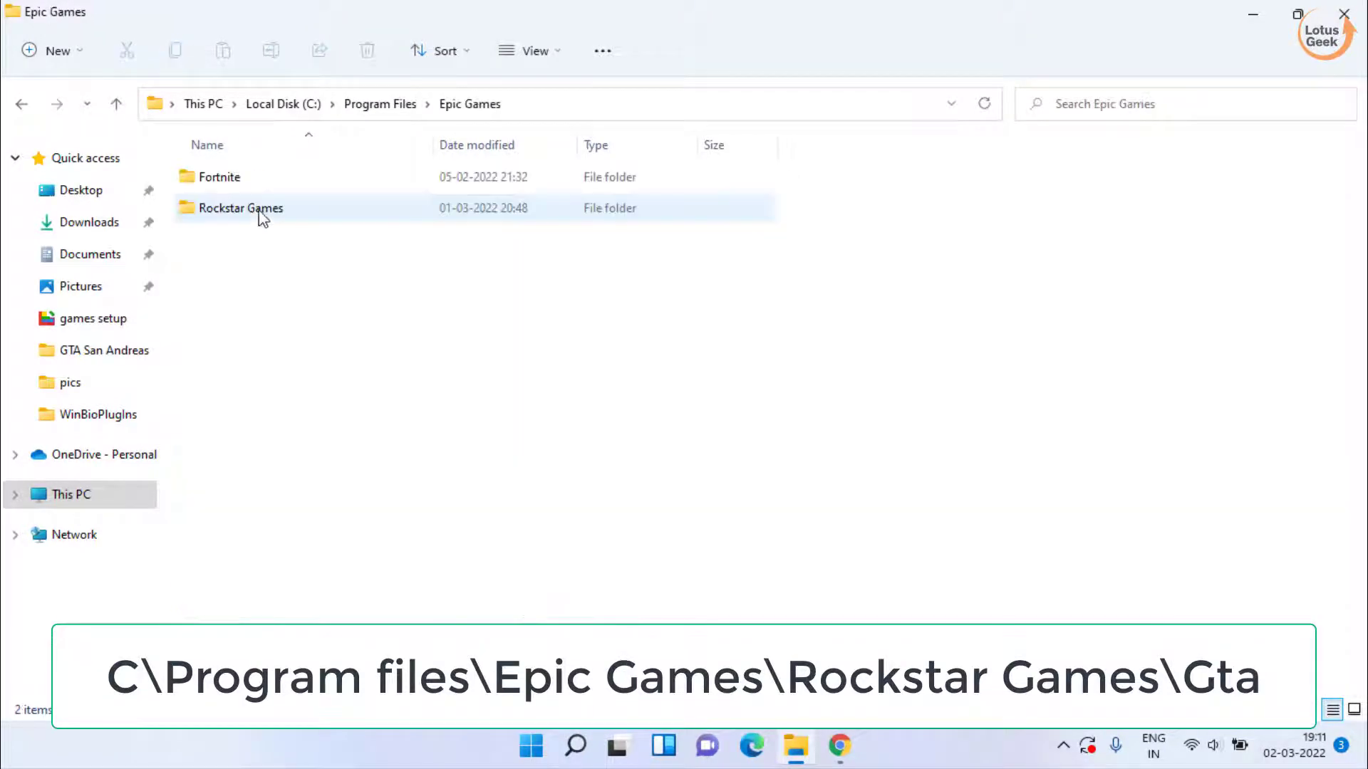
double_click(257, 211)
double_click(222, 178)
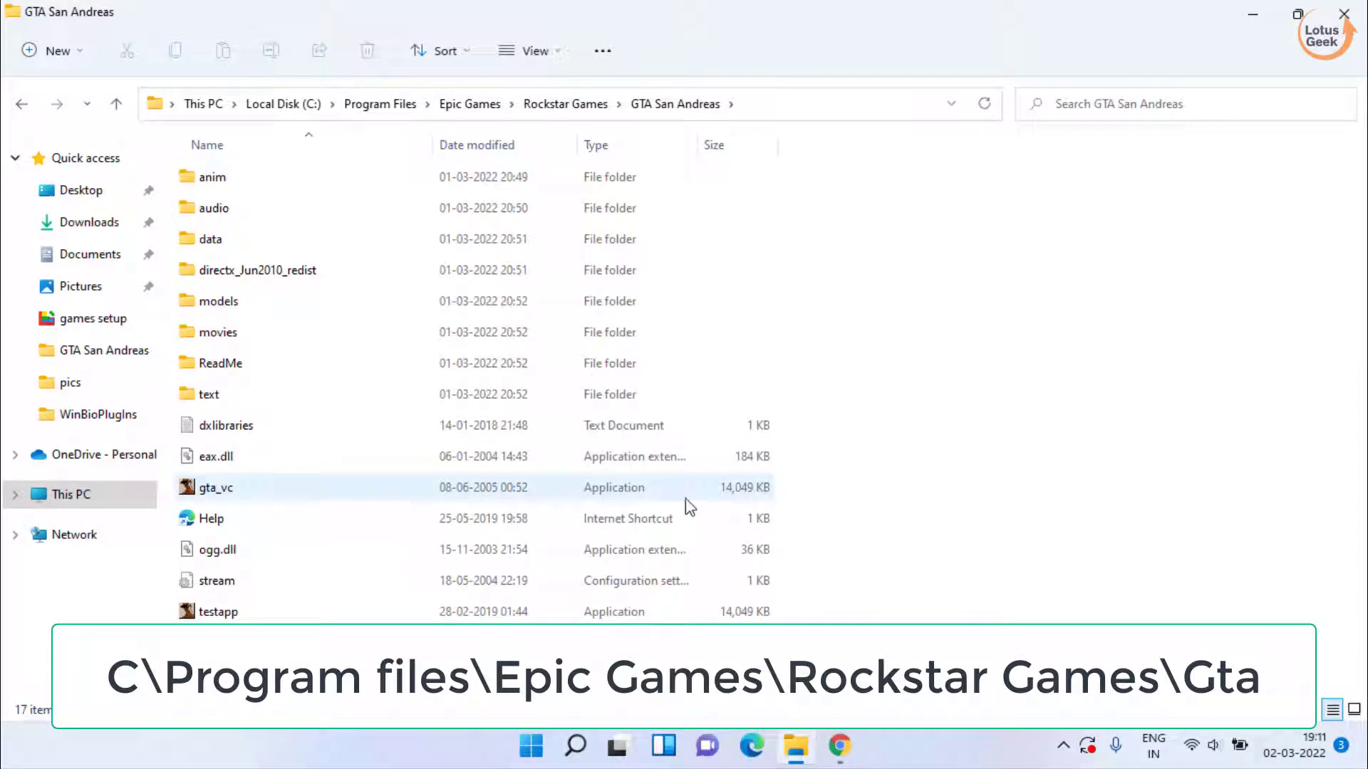
Delete the gta_vc application from the GTA San Andreas folder.
left_click(217, 491)
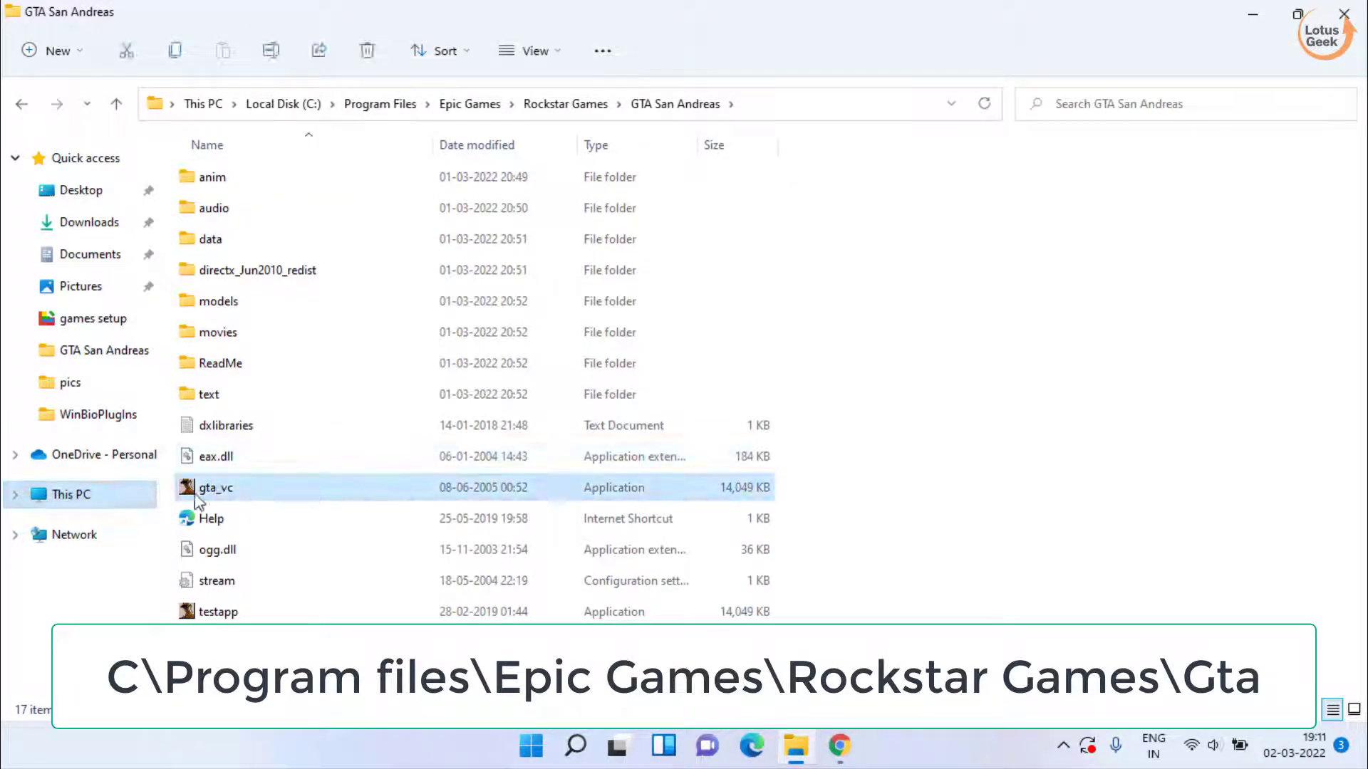
right_click(215, 494)
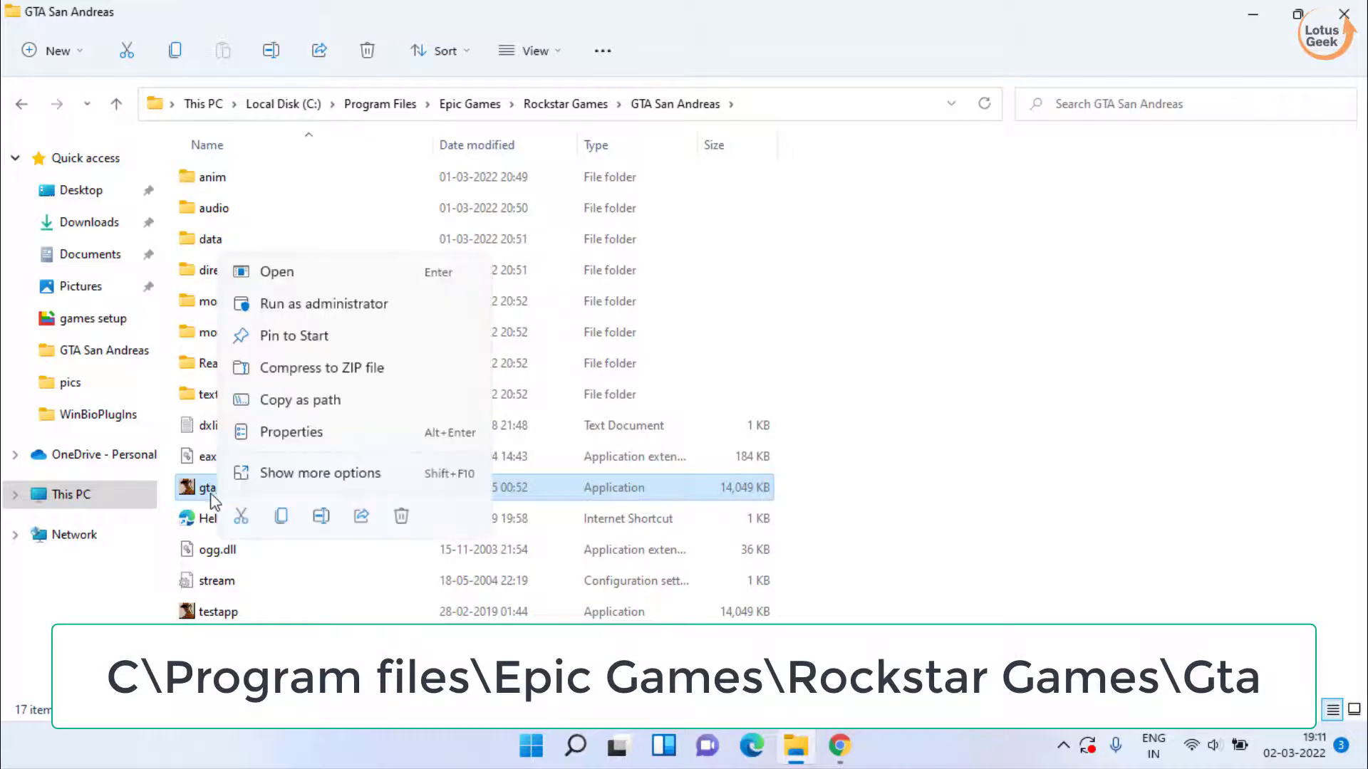
left_click(401, 522)
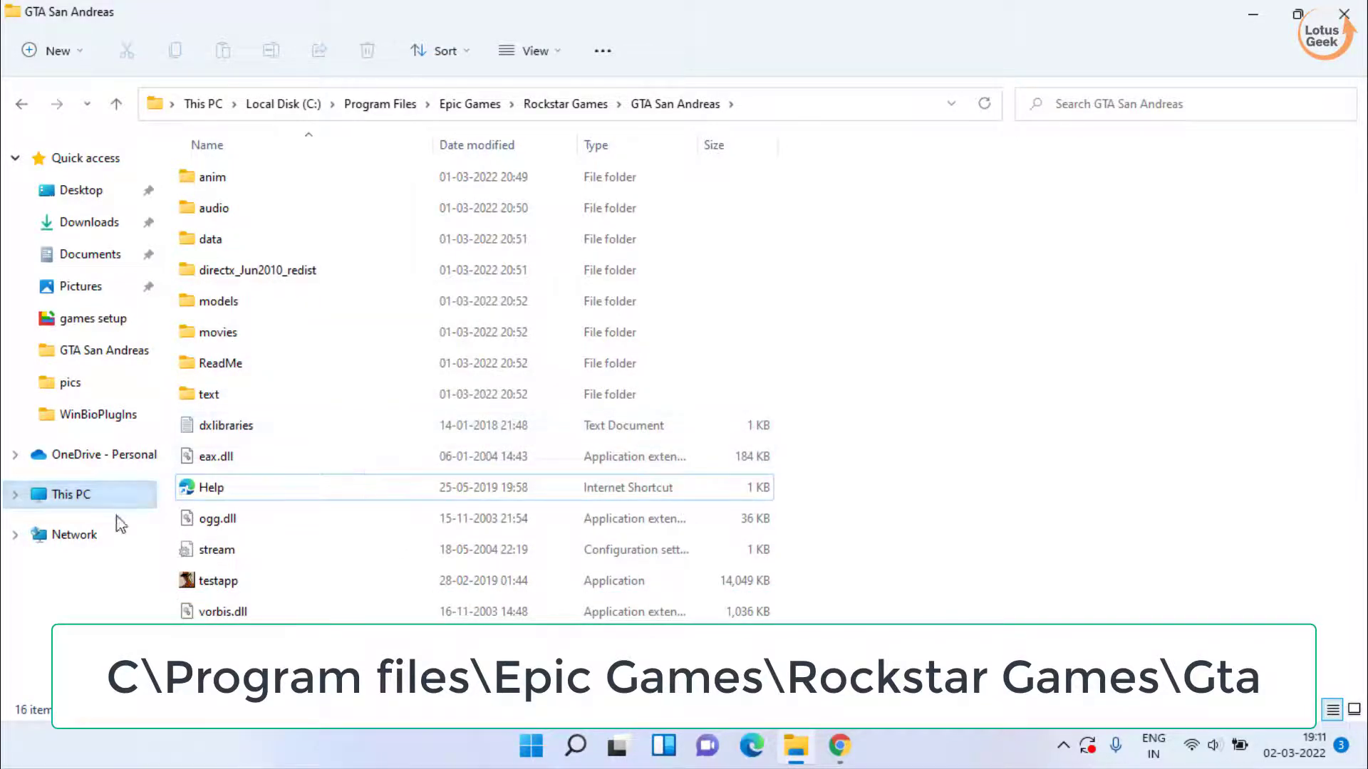
Rename the testapp application in the GTA San Andreas folder to gta_vc.
left_click(238, 583)
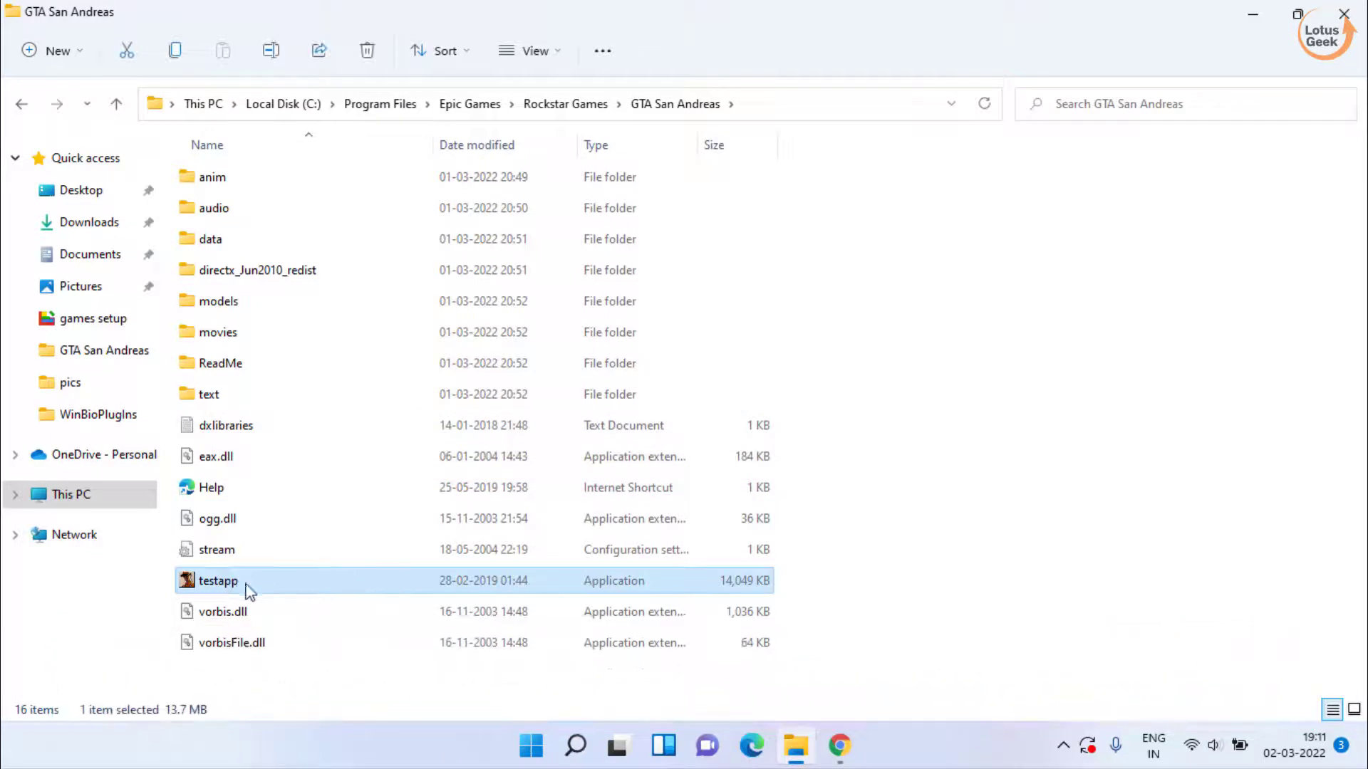
right_click(211, 585)
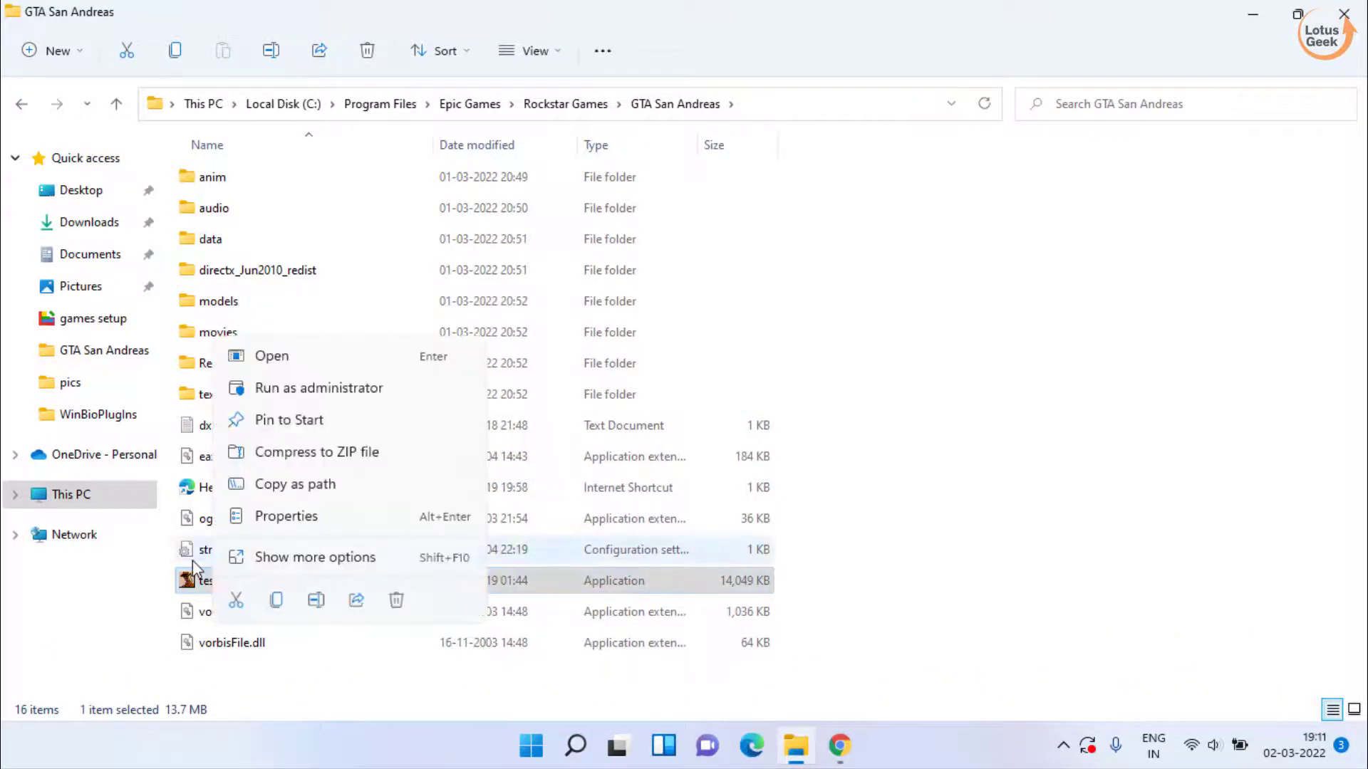
left_click(316, 600)
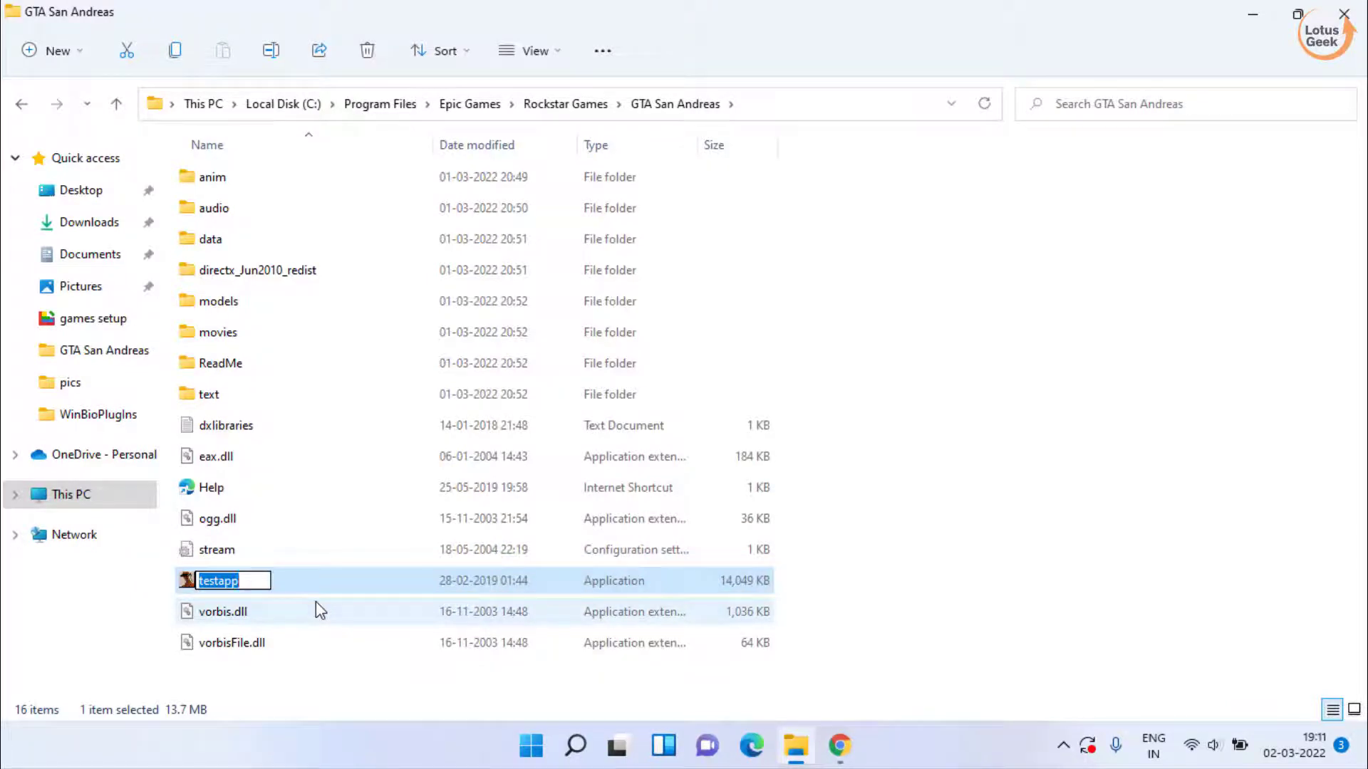
type("gta_vc")
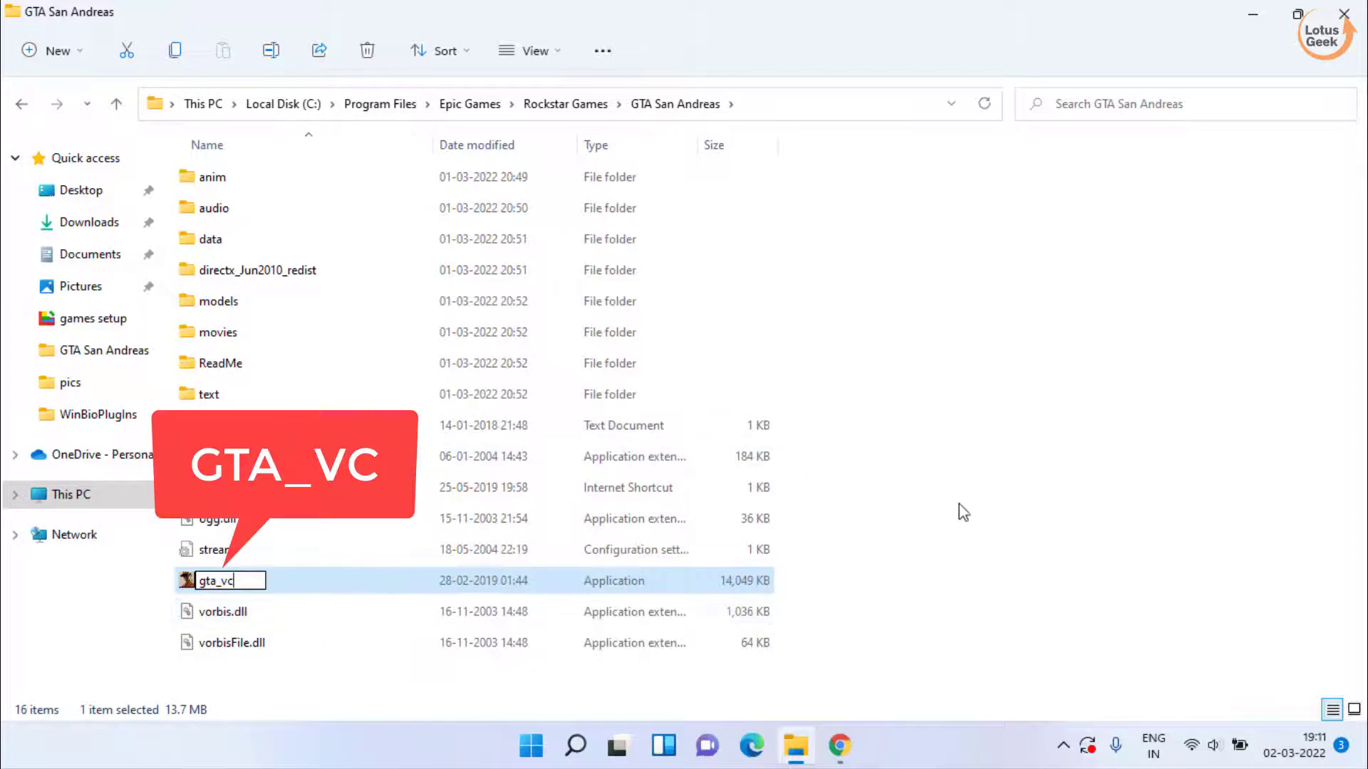
left_click(969, 520)
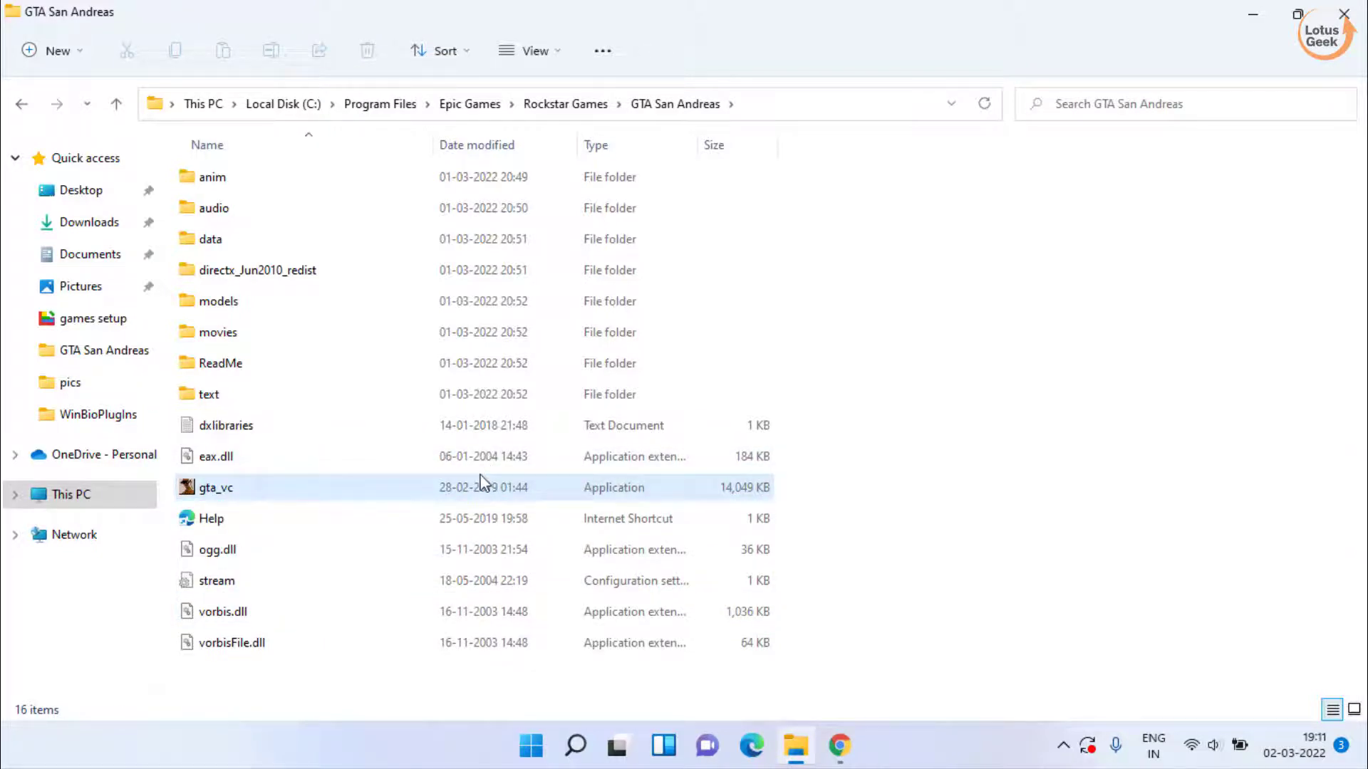
Create a desktop shortcut for the renamed gta_vc application and minimize File Explorer.
left_click(257, 492)
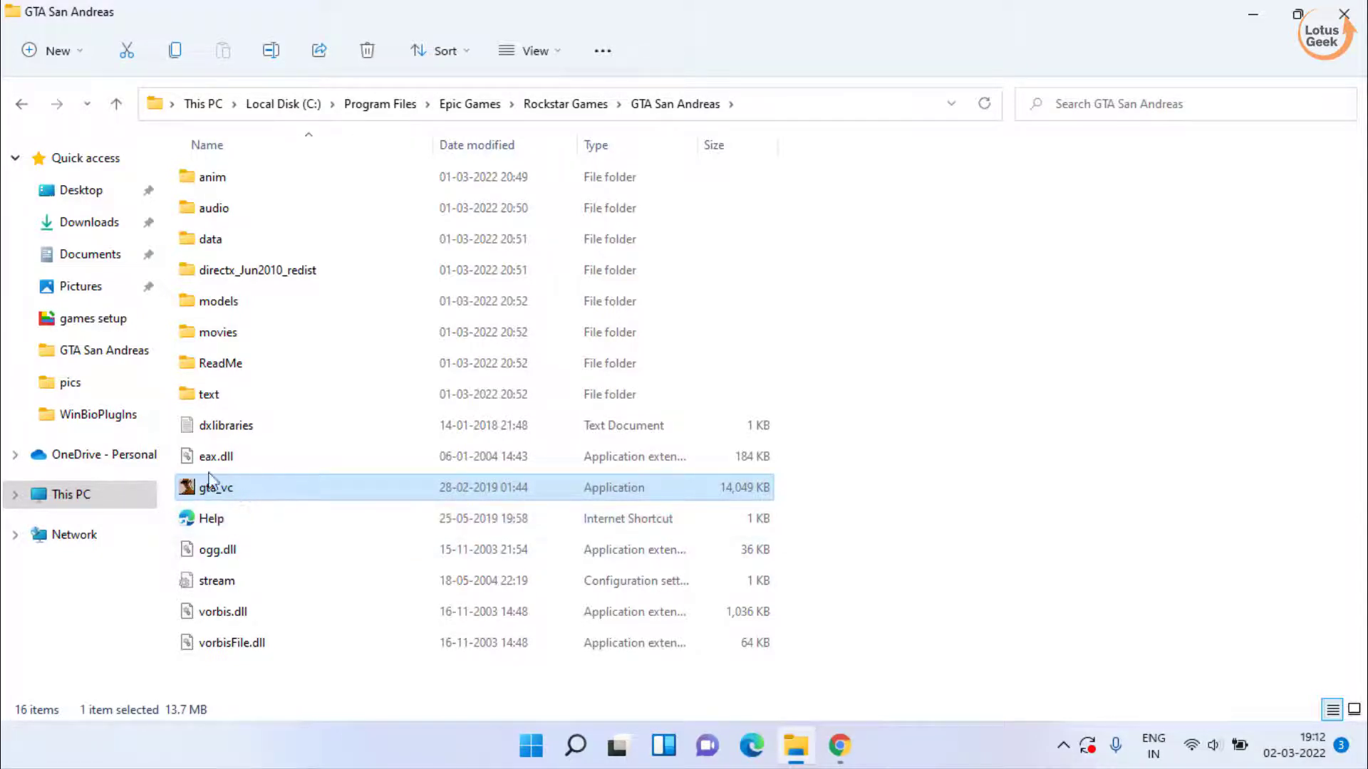
right_click(229, 493)
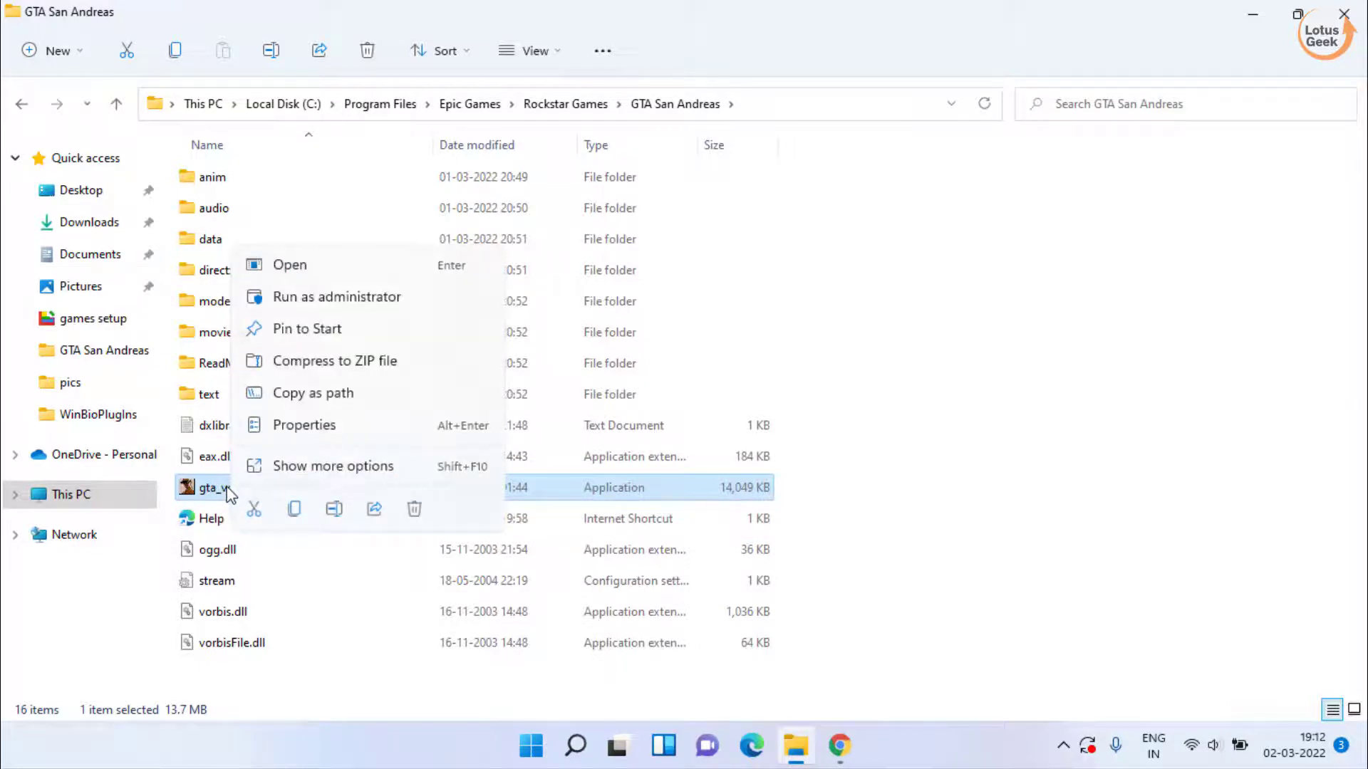
left_click(314, 470)
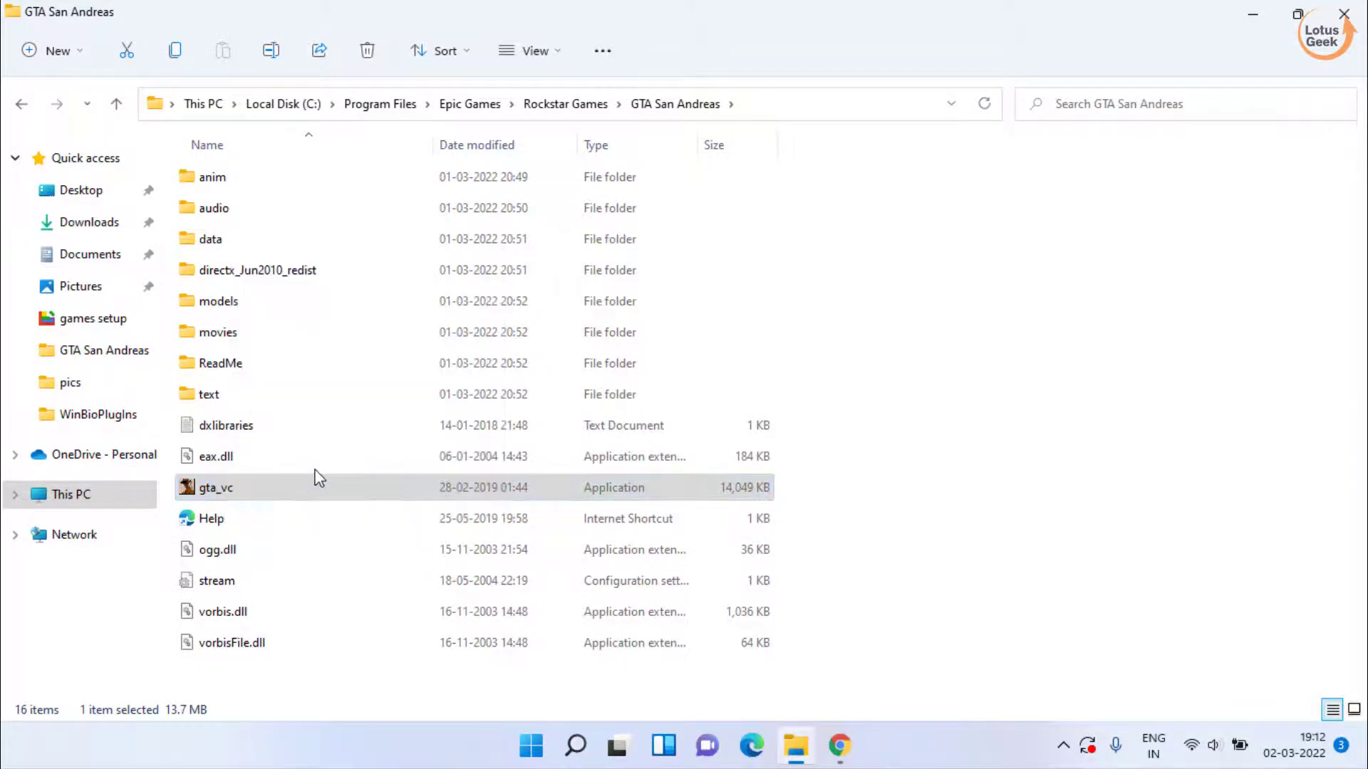
mouse_move(541, 564)
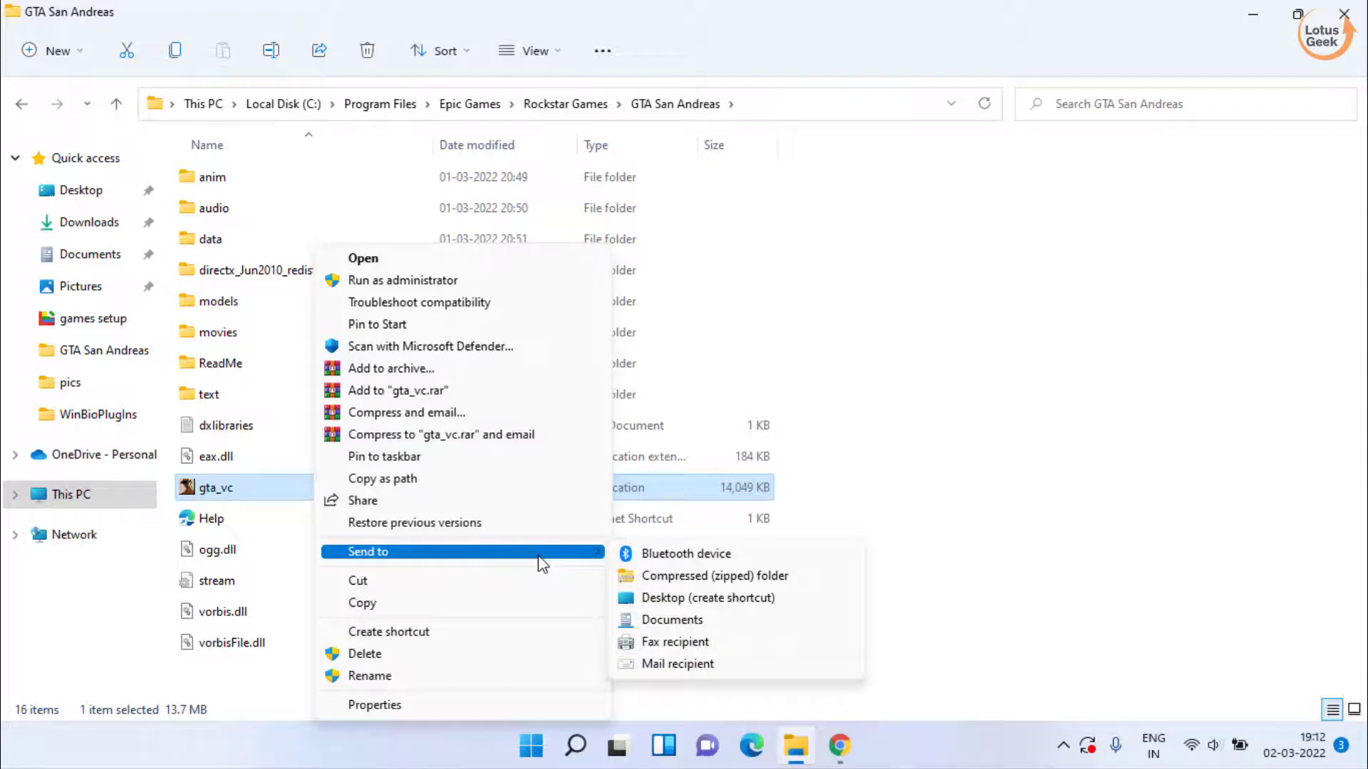
left_click(707, 599)
left_click(1262, 18)
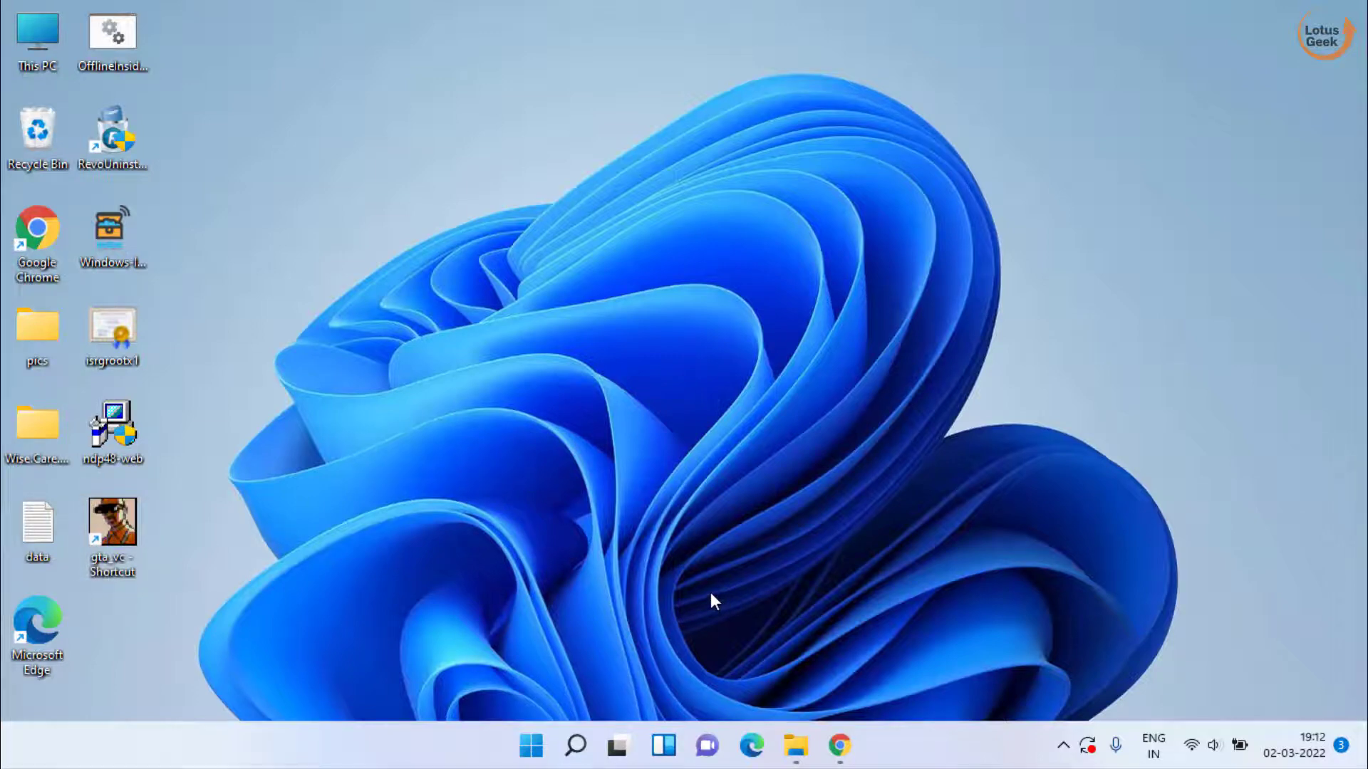
Switch to Chrome, download ddraw.rar from the open UPLOAD.EE page to the Desktop, and minimize the browser.
left_click(839, 745)
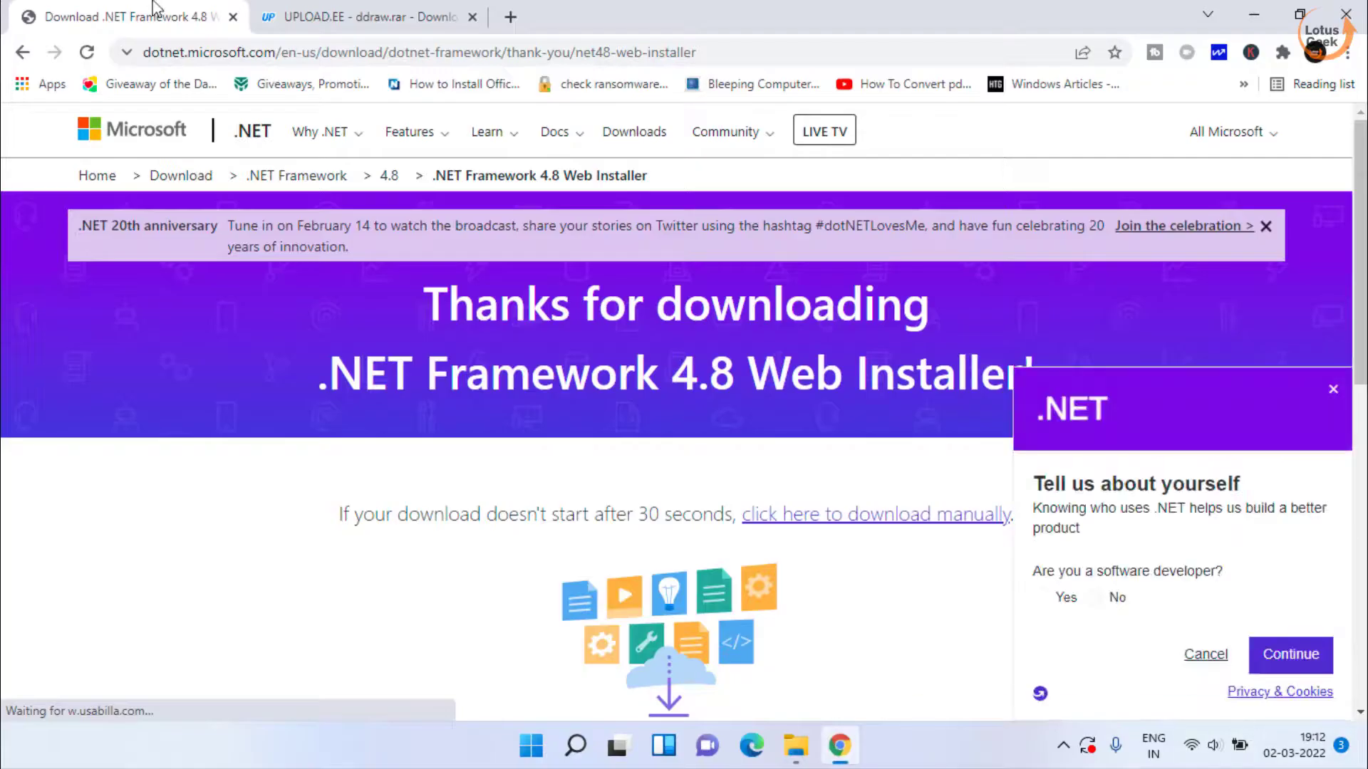
left_click(345, 18)
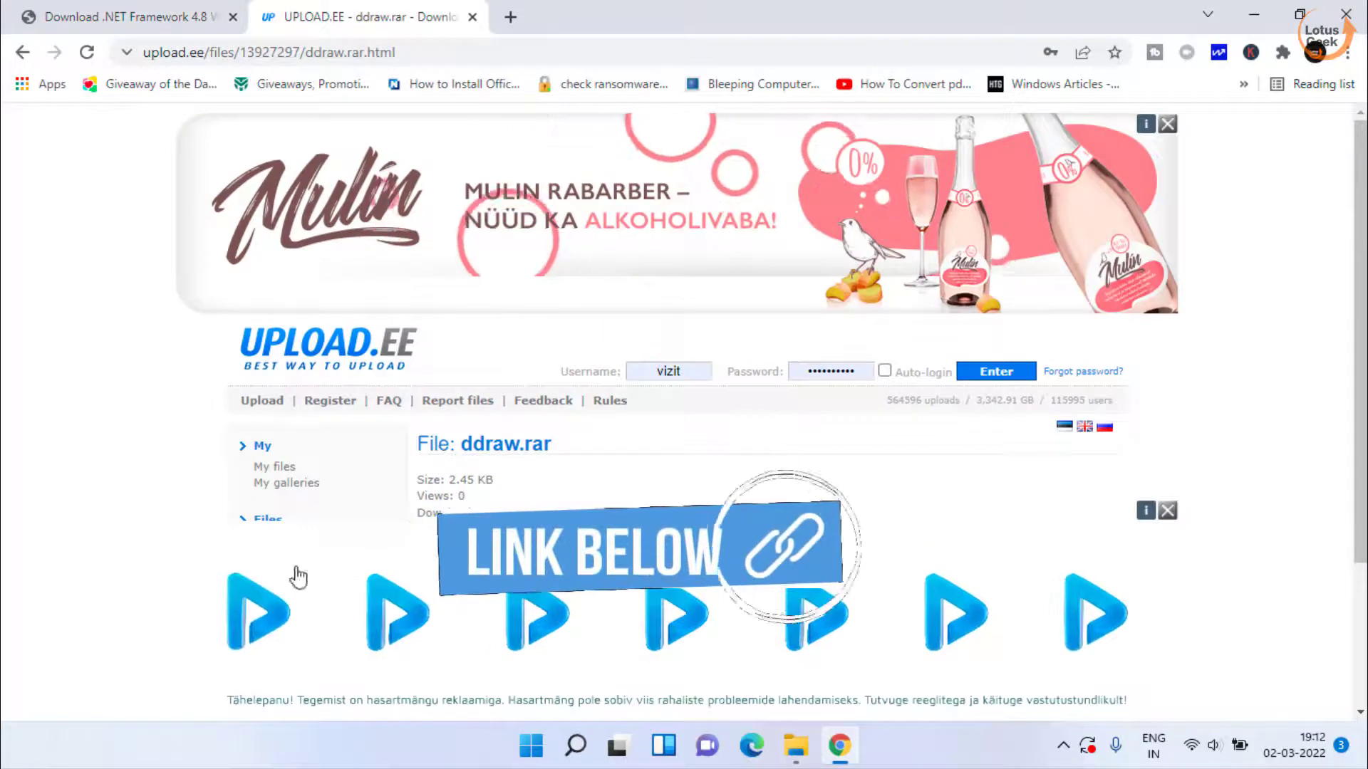
left_click(1168, 513)
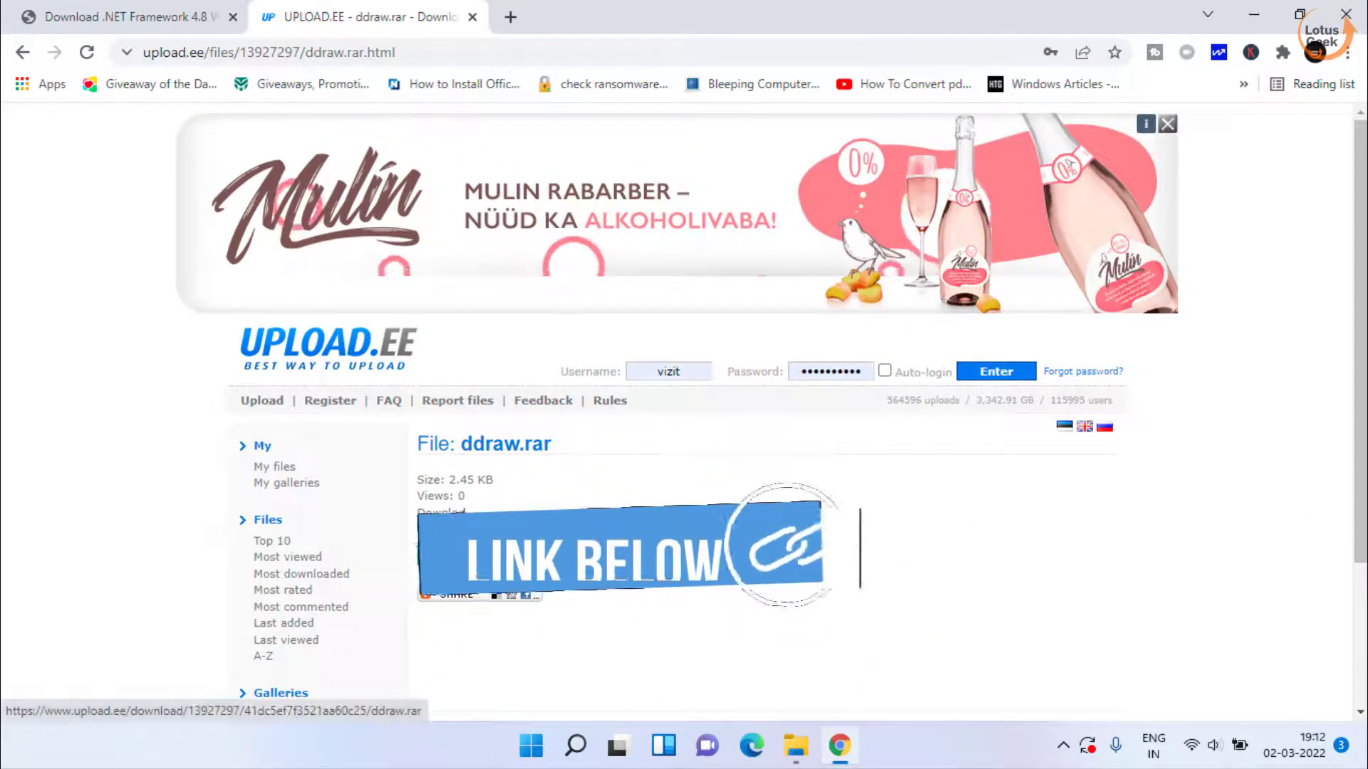
left_click(494, 554)
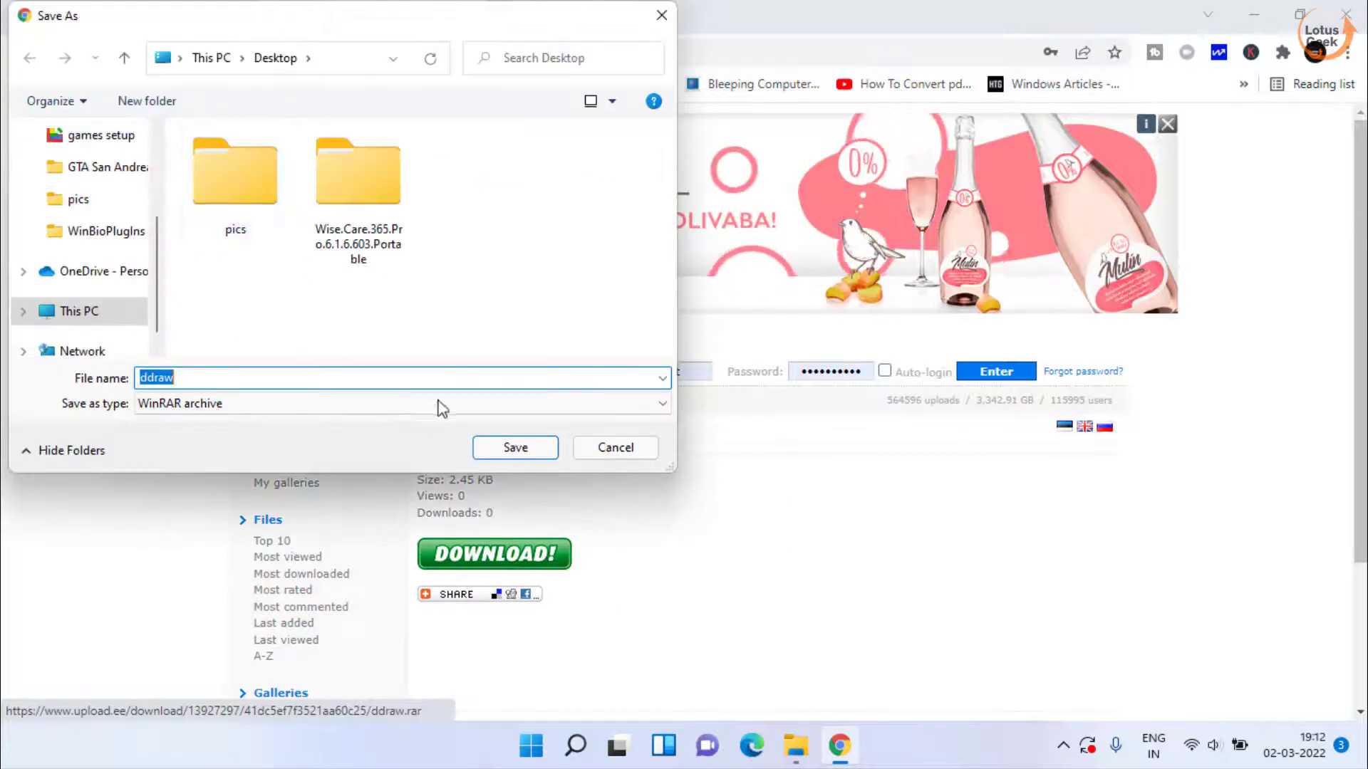
left_click(515, 447)
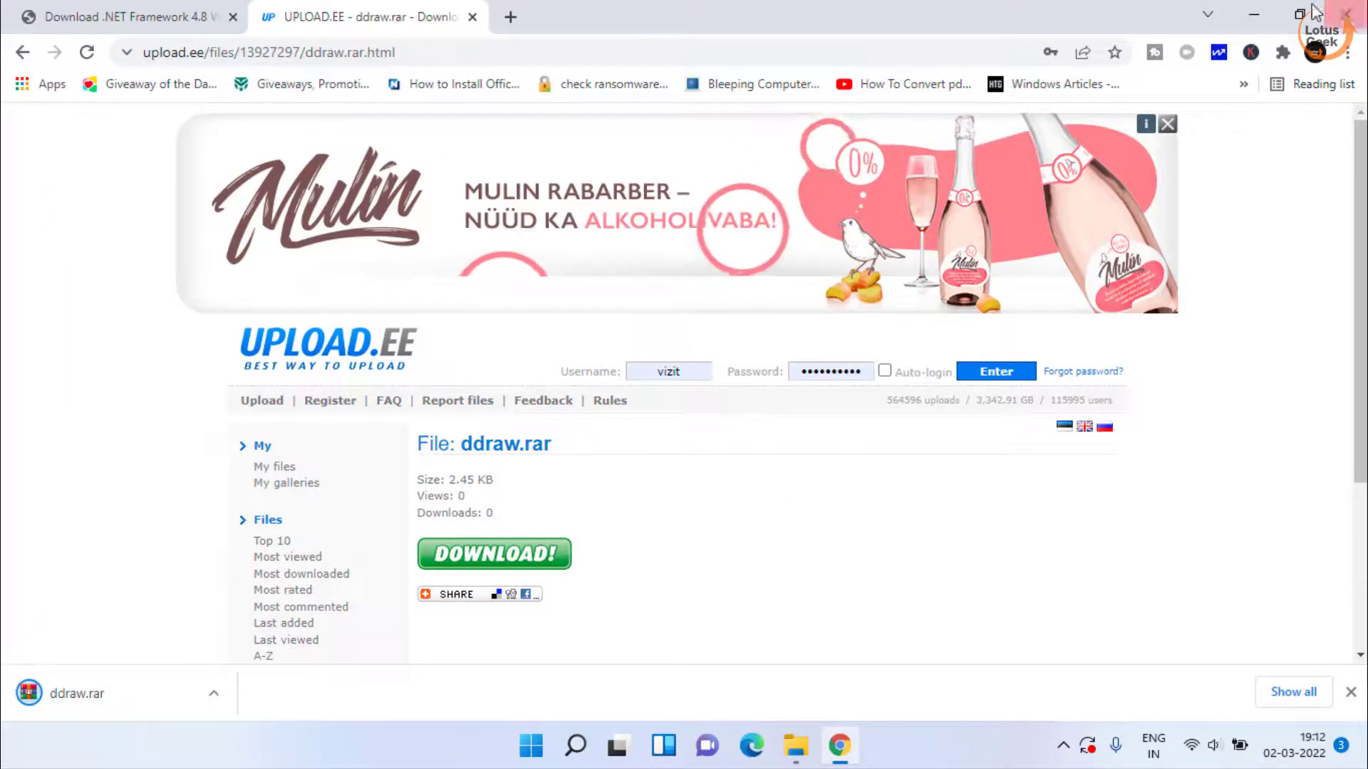
left_click(1254, 15)
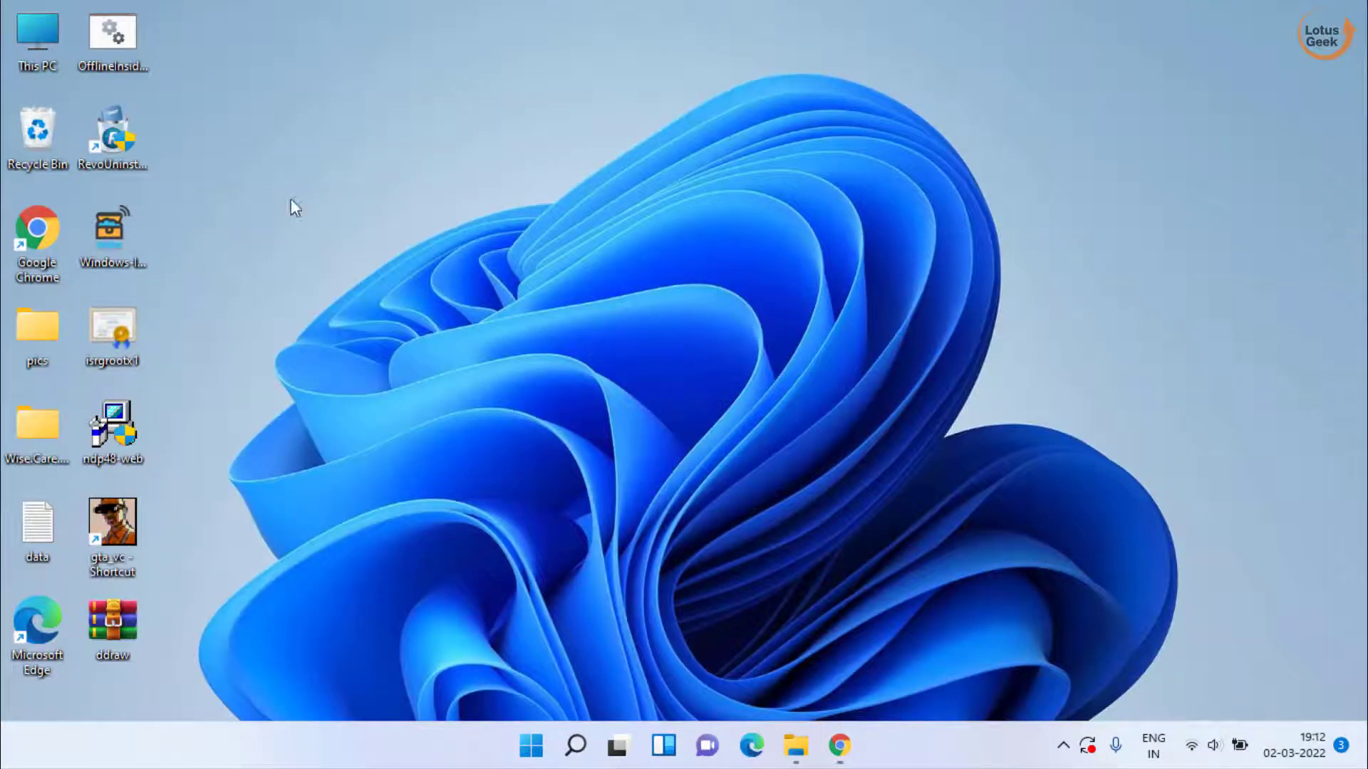
Extract ddraw.dll from the downloaded ddraw archive onto the desktop and close the archive.
double_click(111, 630)
left_click_drag(377, 364, 430, 130)
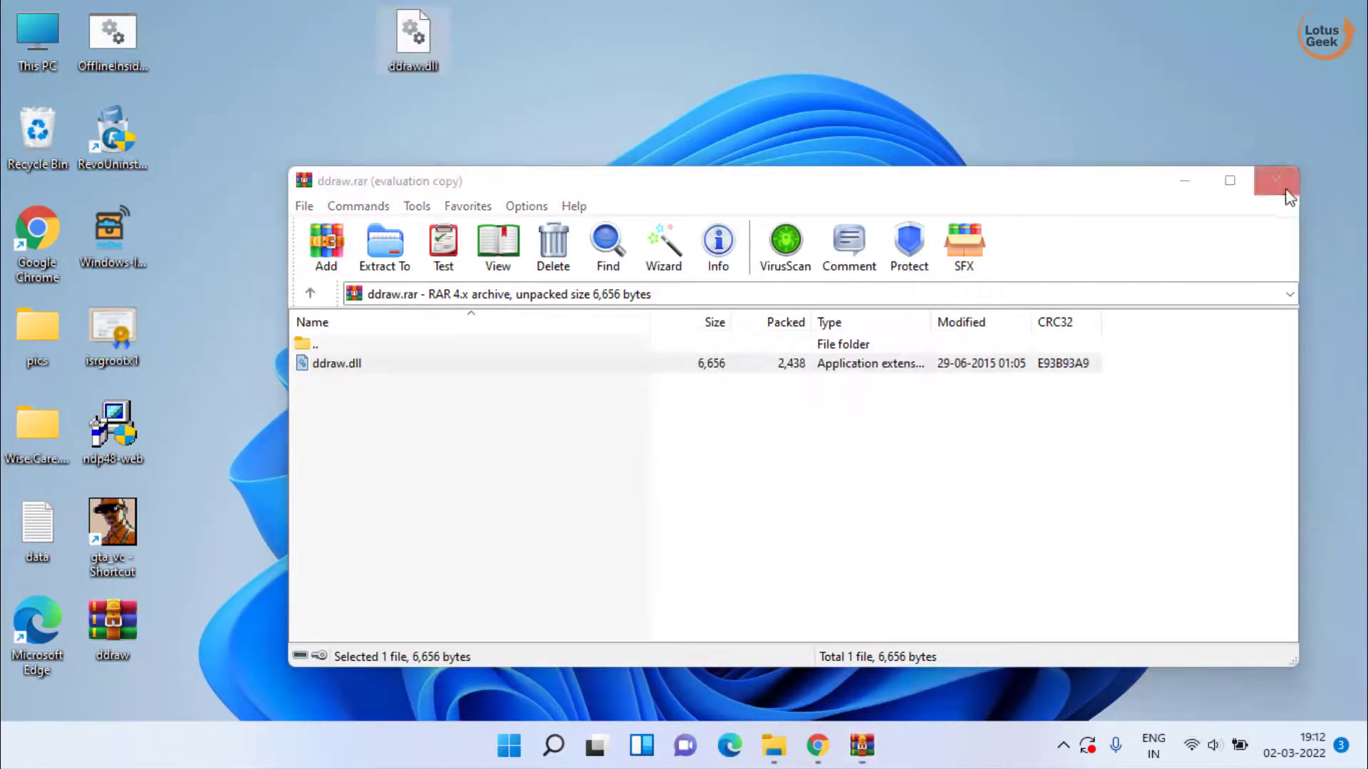
left_click(1275, 180)
Copy ddraw.dll from the desktop into the GTA San Andreas folder with administrator permission, and close File Explorer.
right_click(419, 44)
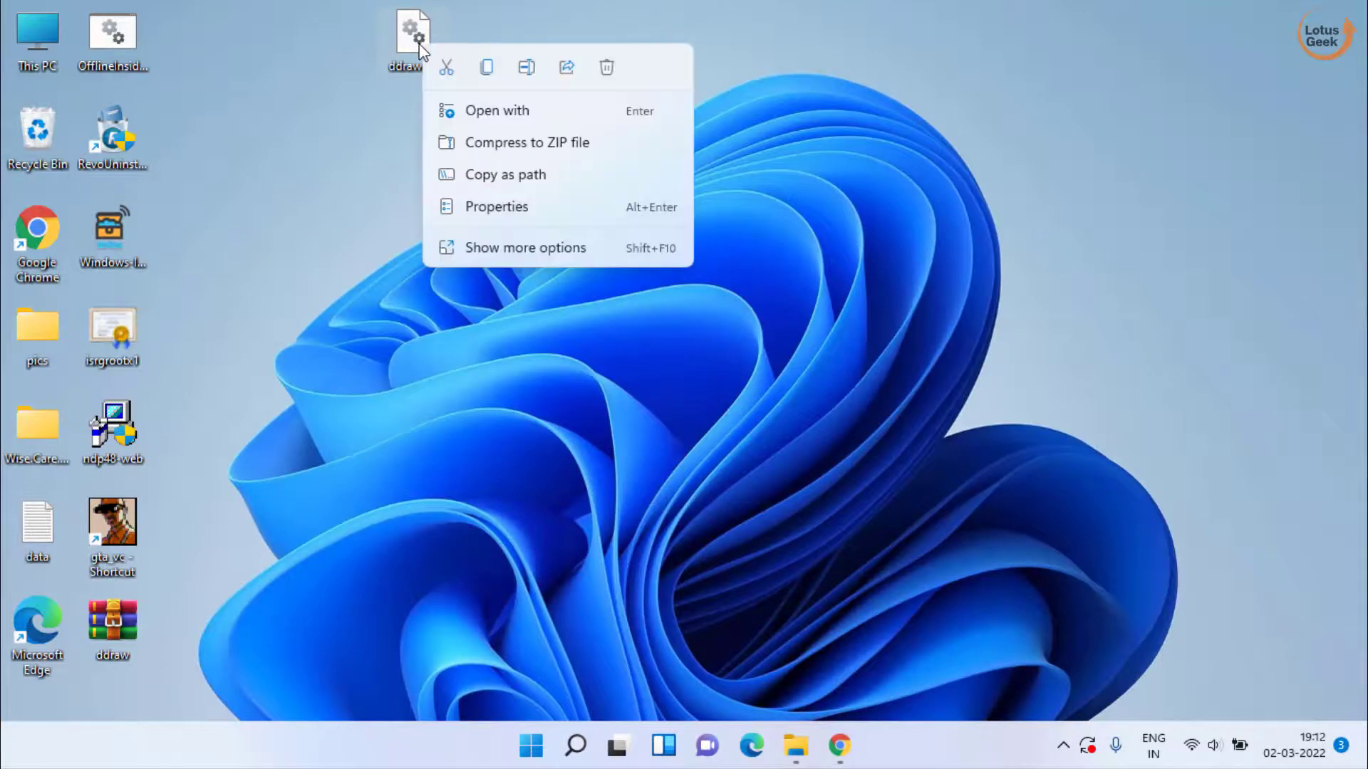
left_click(486, 66)
mouse_move(795, 745)
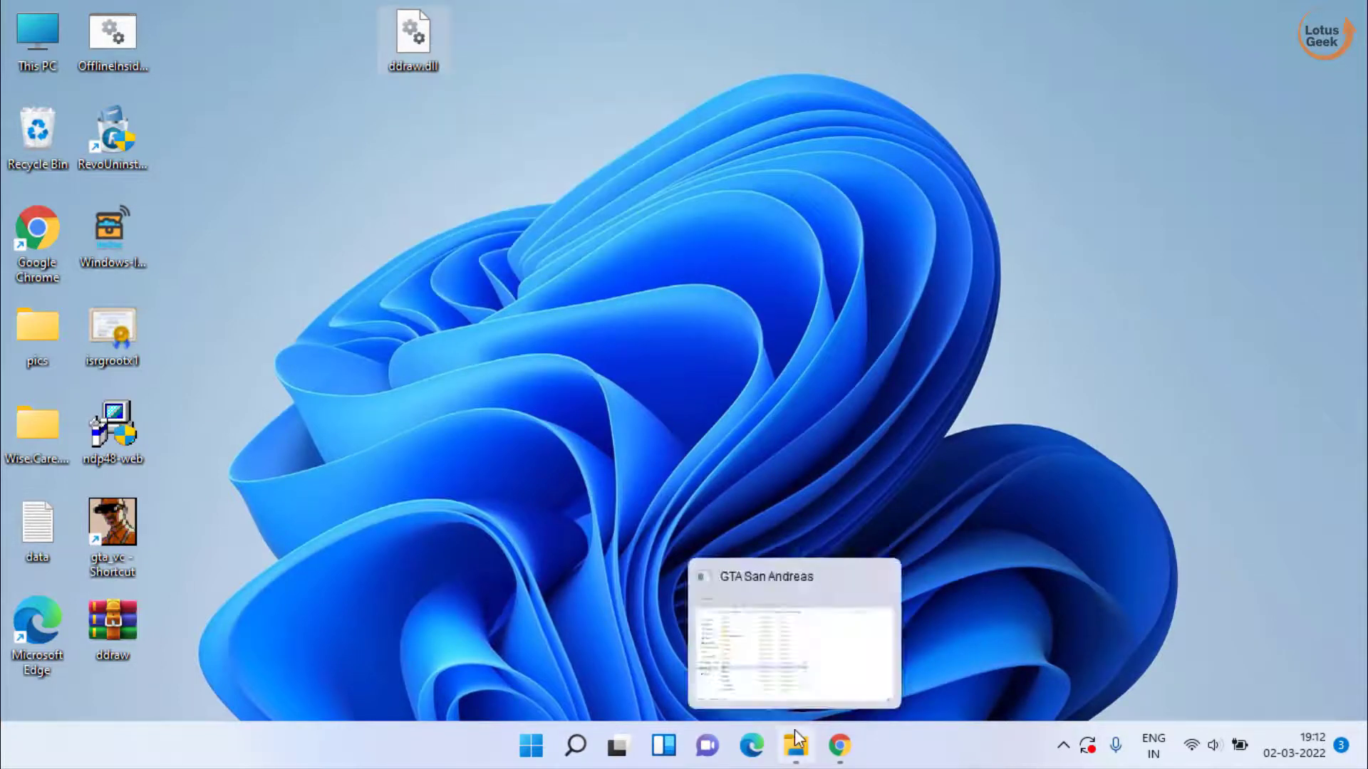
left_click(782, 684)
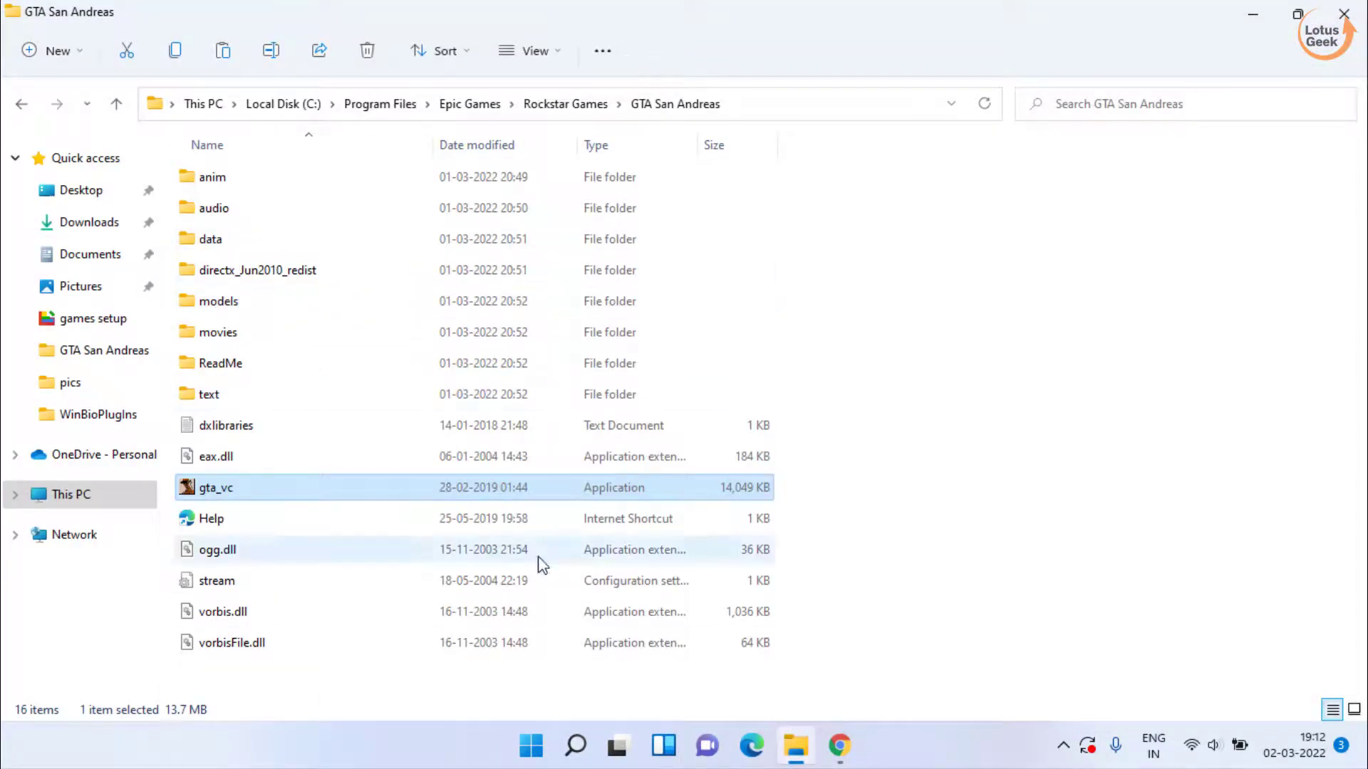
left_click(985, 641)
right_click(978, 636)
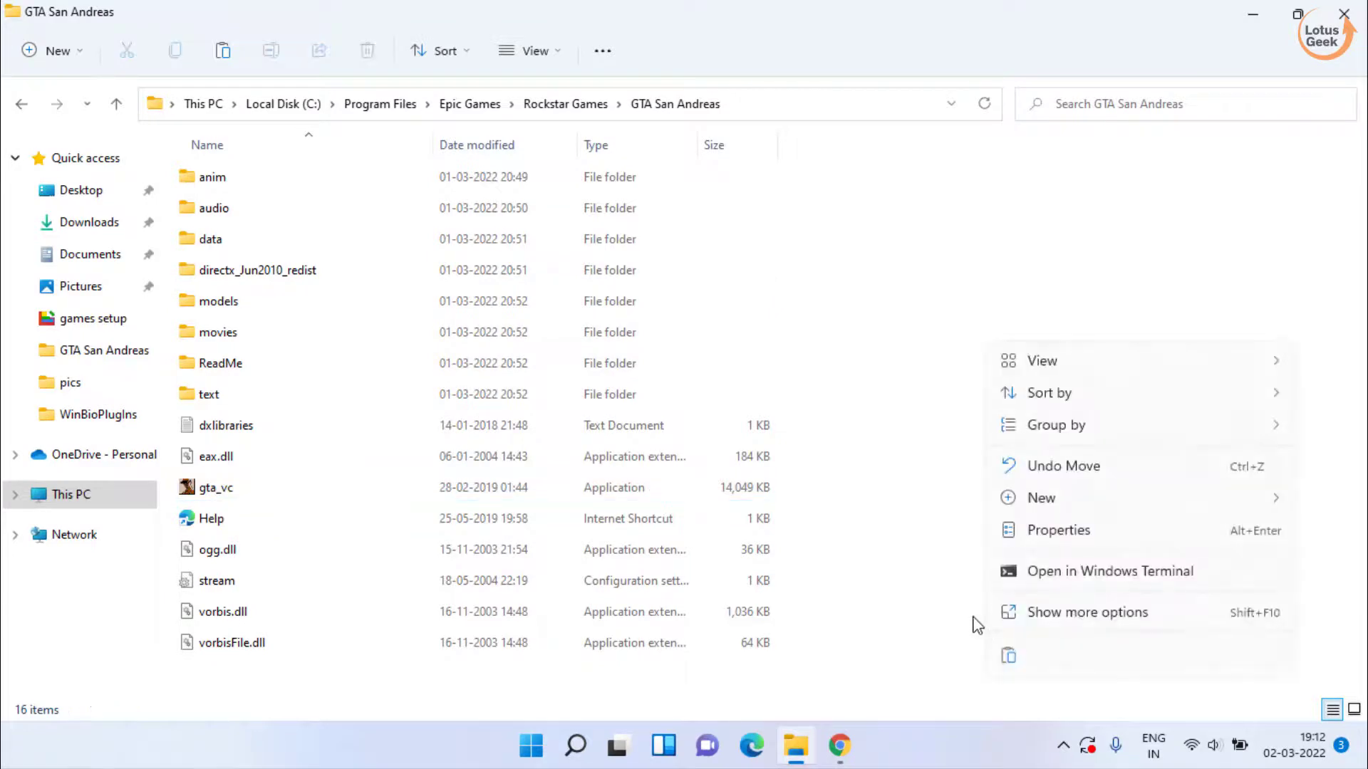
left_click(1008, 656)
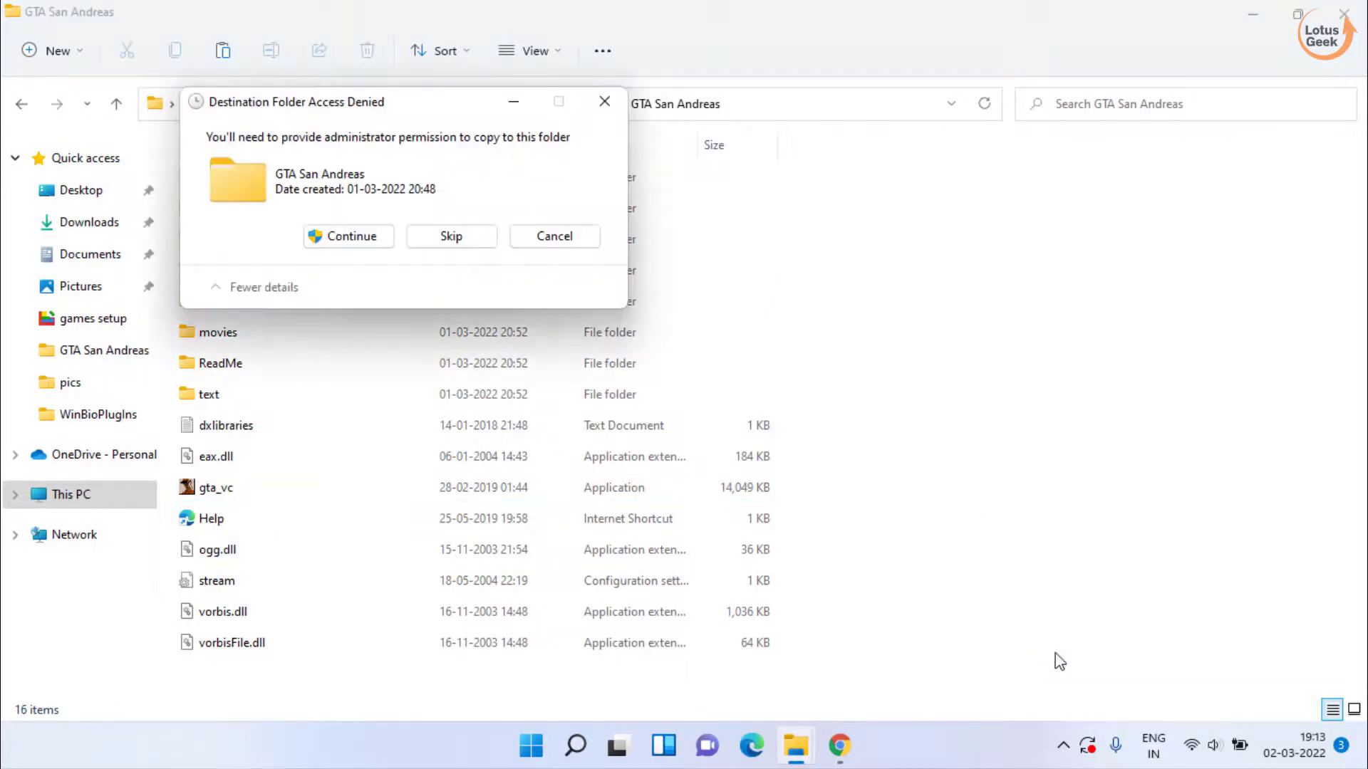
left_click(364, 235)
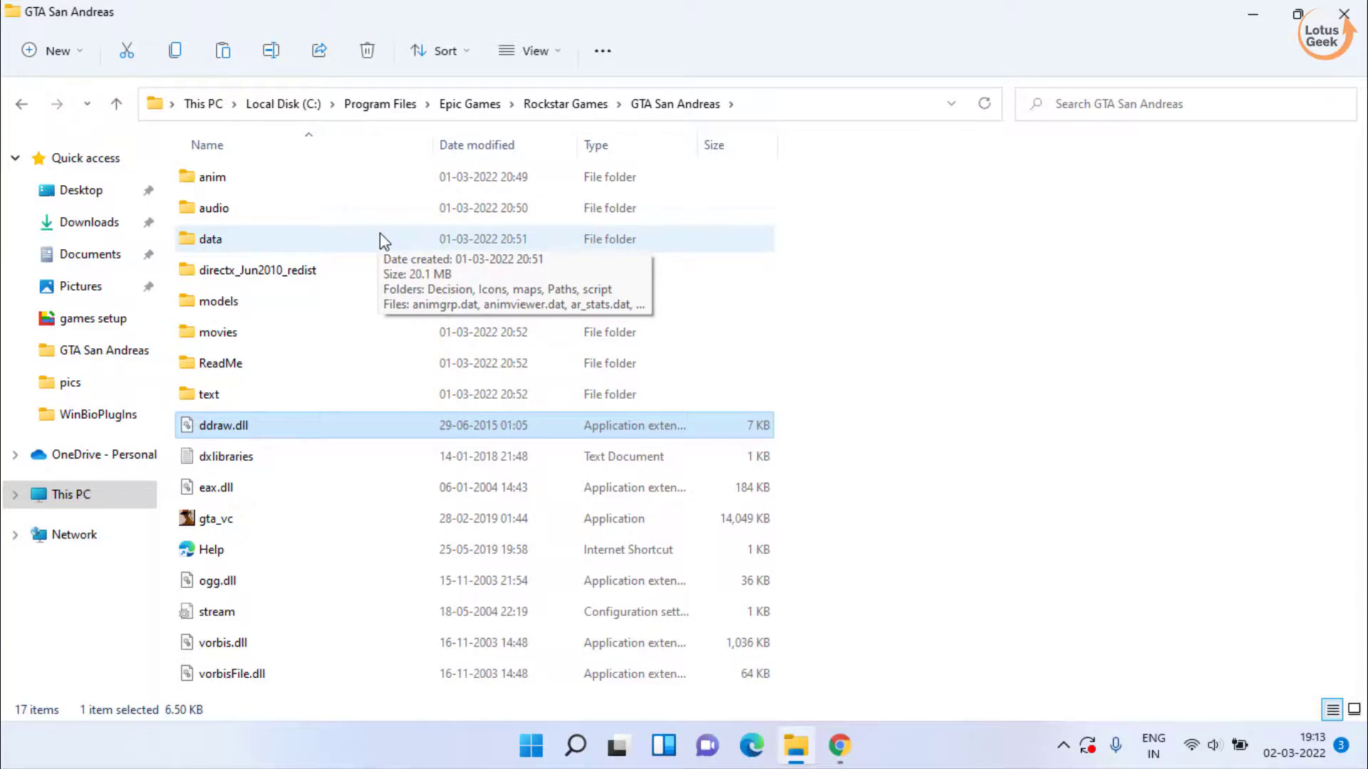
left_click(1344, 14)
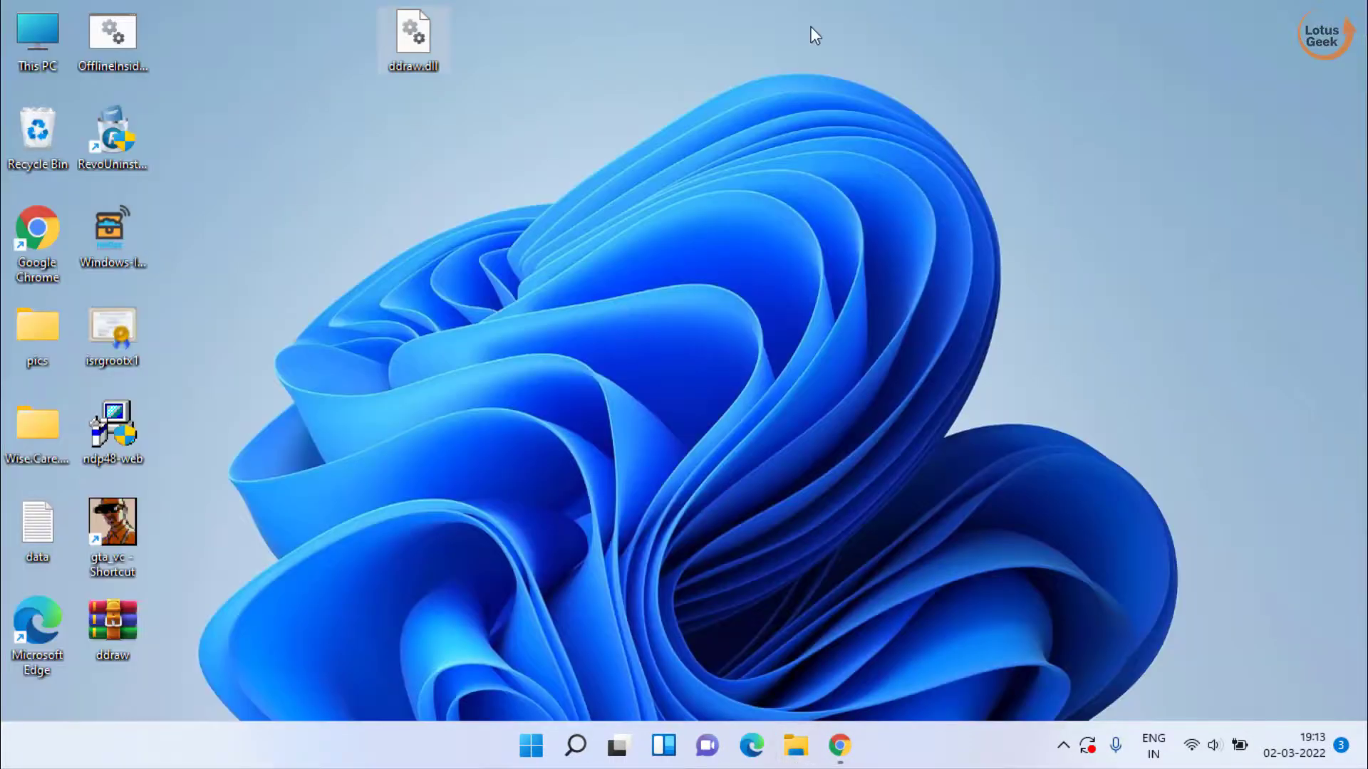
left_click(617, 310)
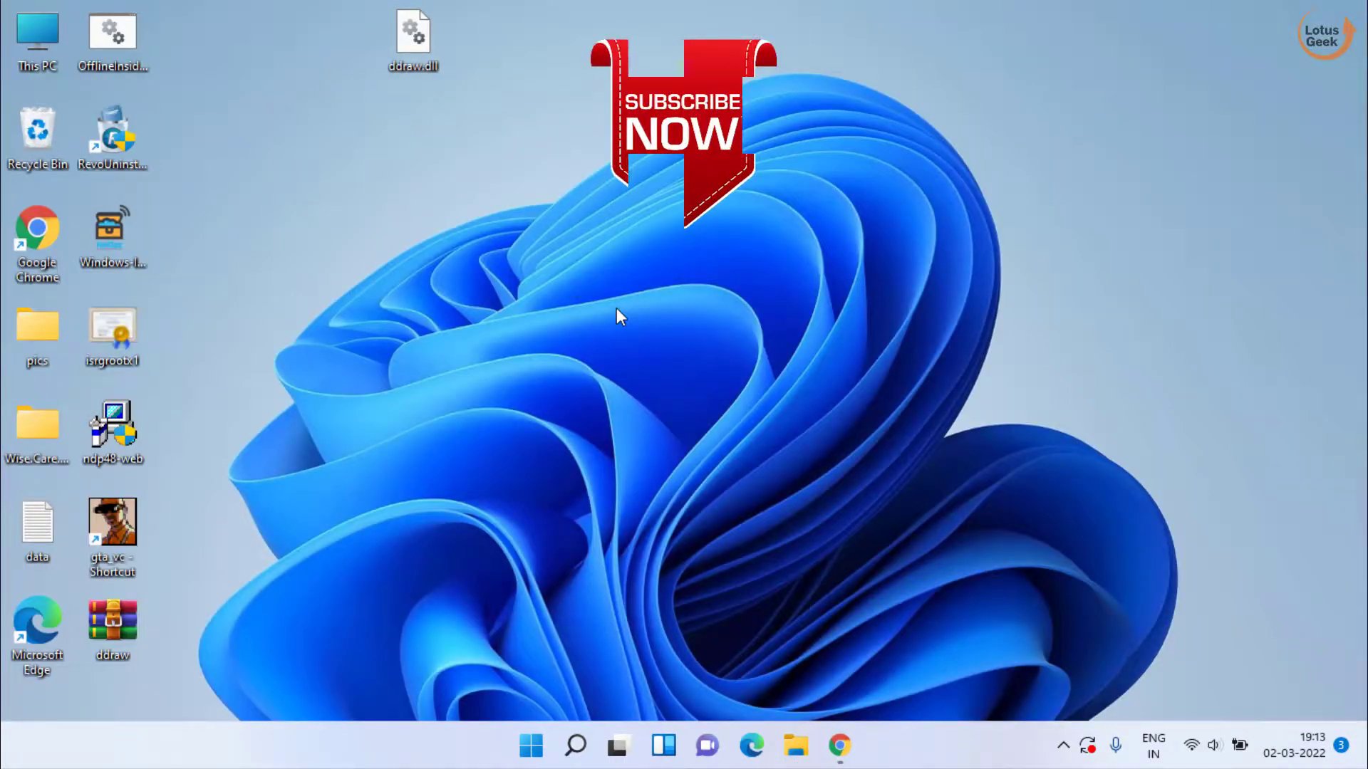